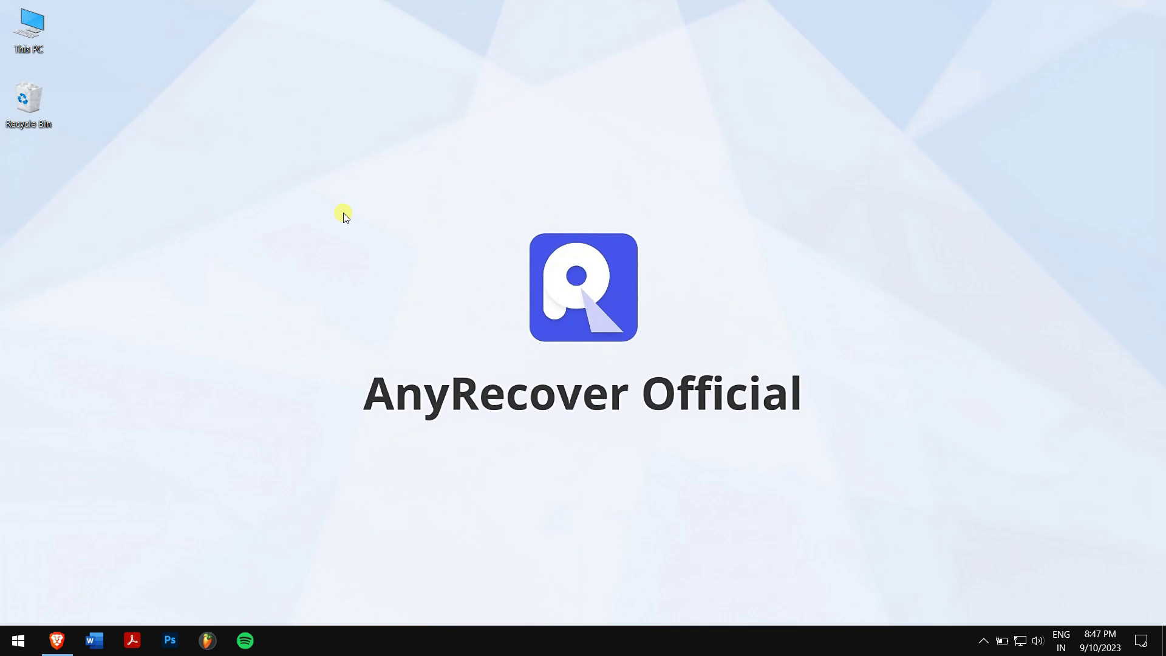
- Launch Notepad from the Start search and reposition its window on the desktop
{"action": "left_click", "coordinate": [18, 640]}
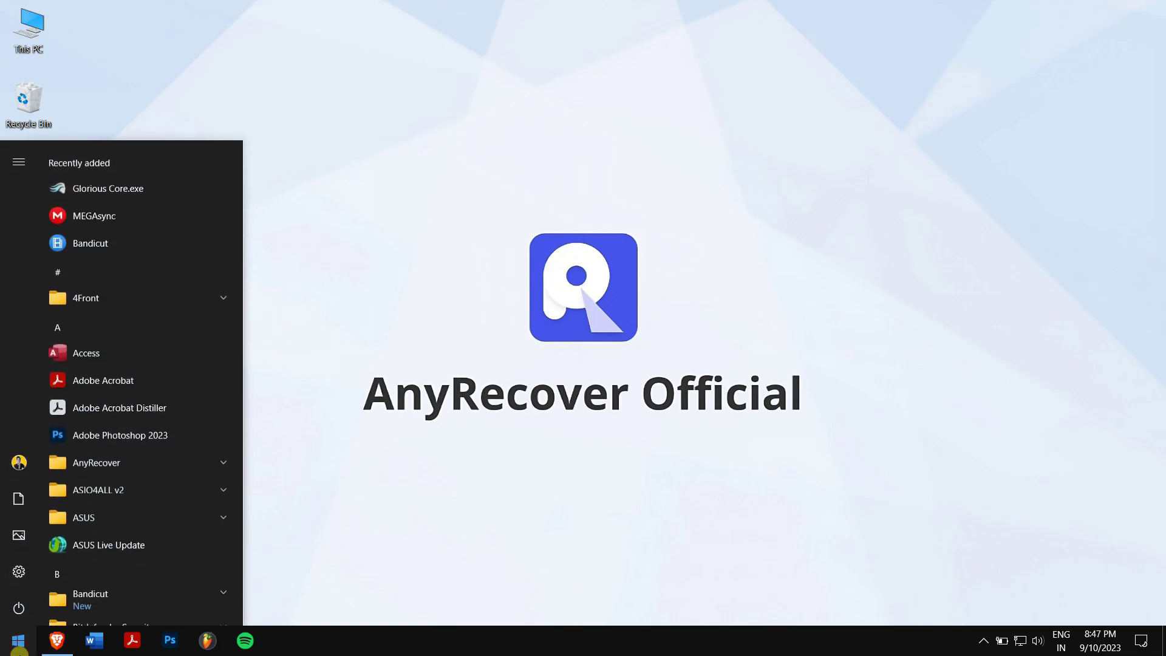
{"action": "type", "text": "note"}
{"action": "key", "text": "Return"}
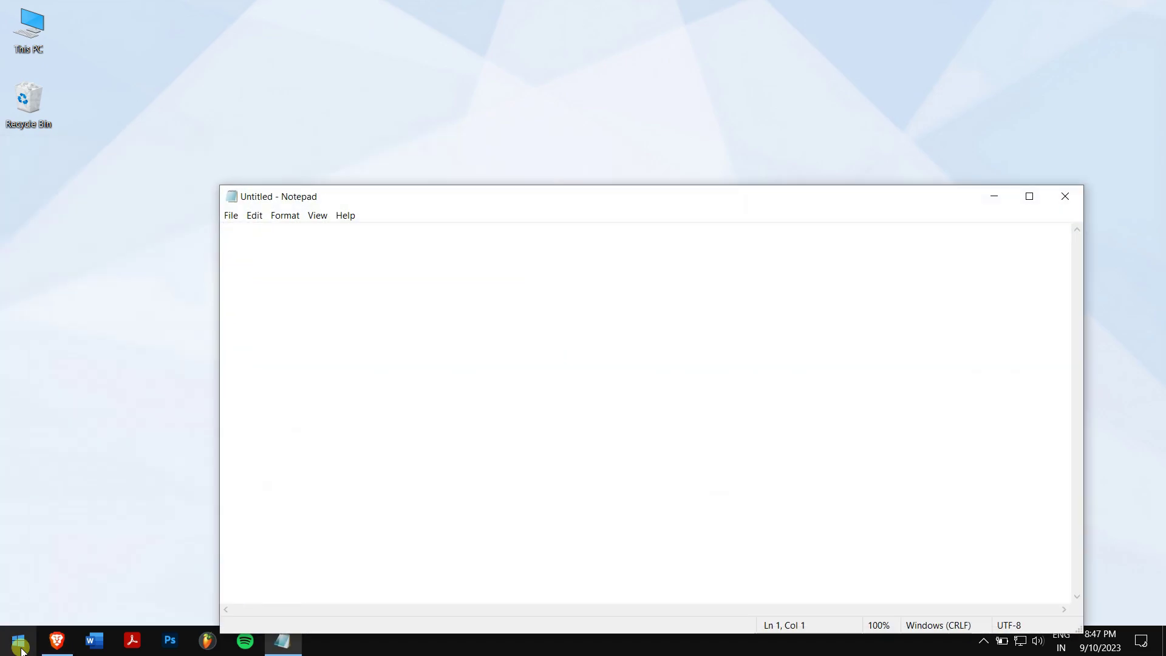
{"action": "left_click_drag", "start_coordinate": [423, 198], "coordinate": [400, 83]}
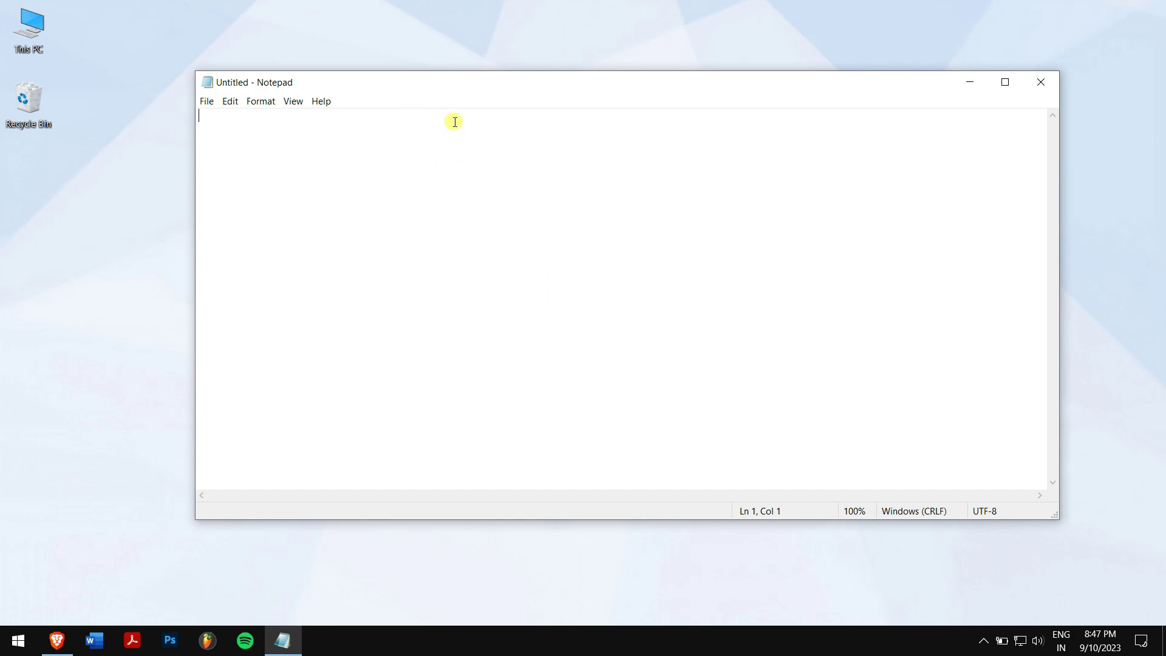
{"action": "left_click_drag", "start_coordinate": [447, 81], "coordinate": [405, 107]}
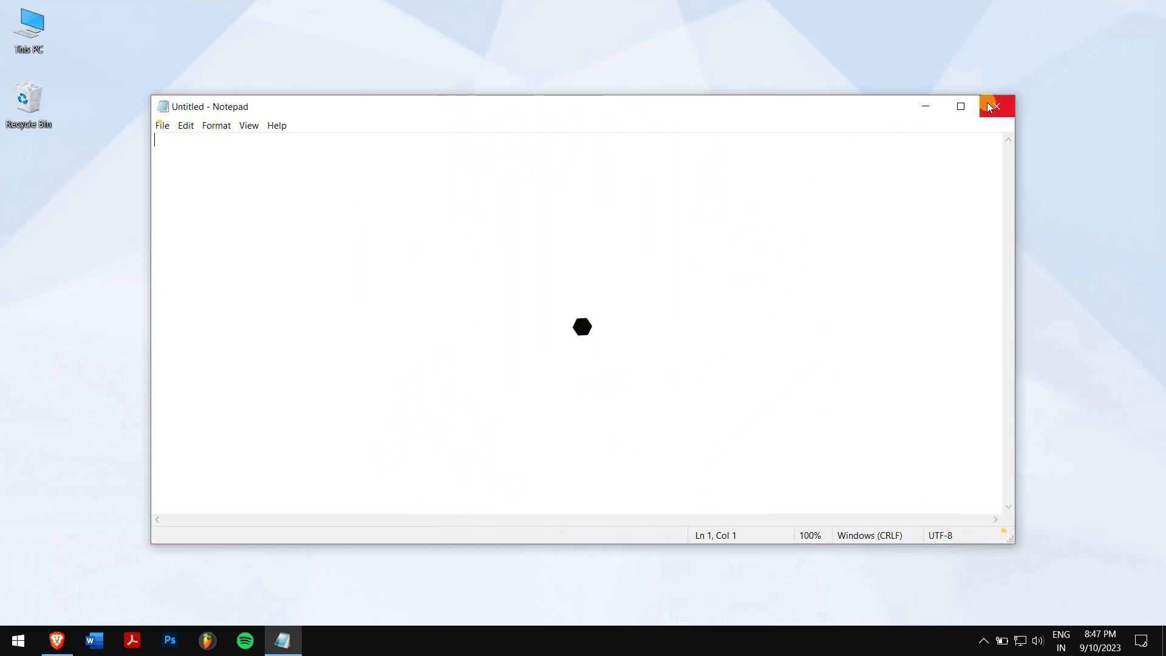
- Close the empty Notepad, briefly show the browser on the AnyRecover site, then minimize it
{"action": "left_click", "coordinate": [989, 107]}
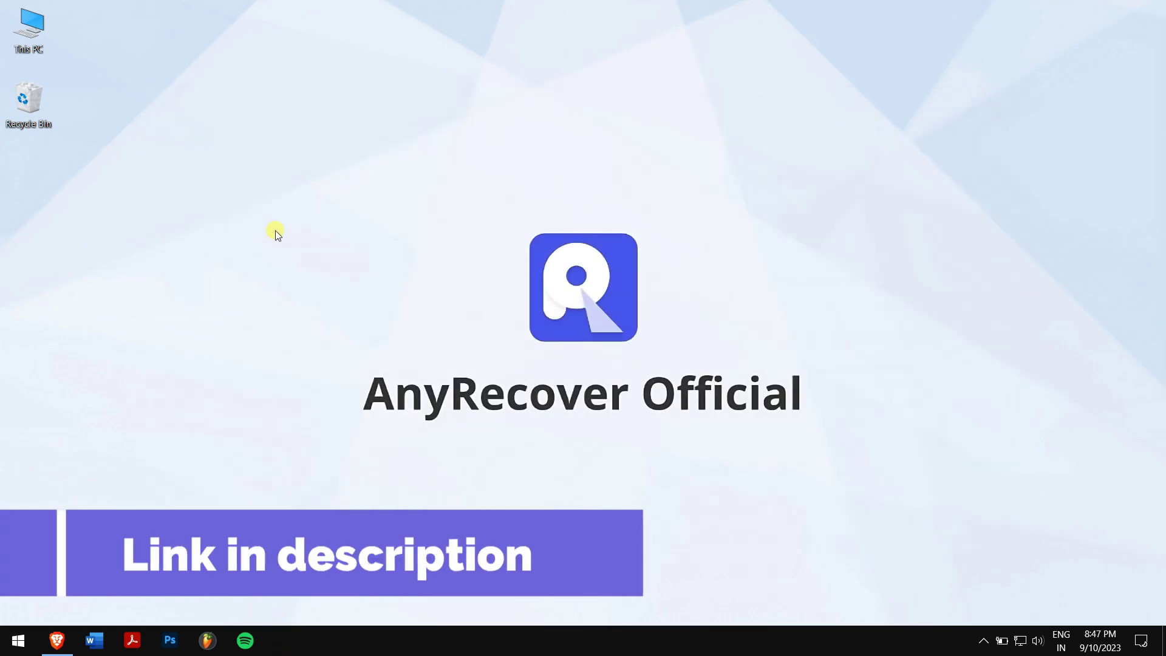
{"action": "left_click", "coordinate": [57, 640]}
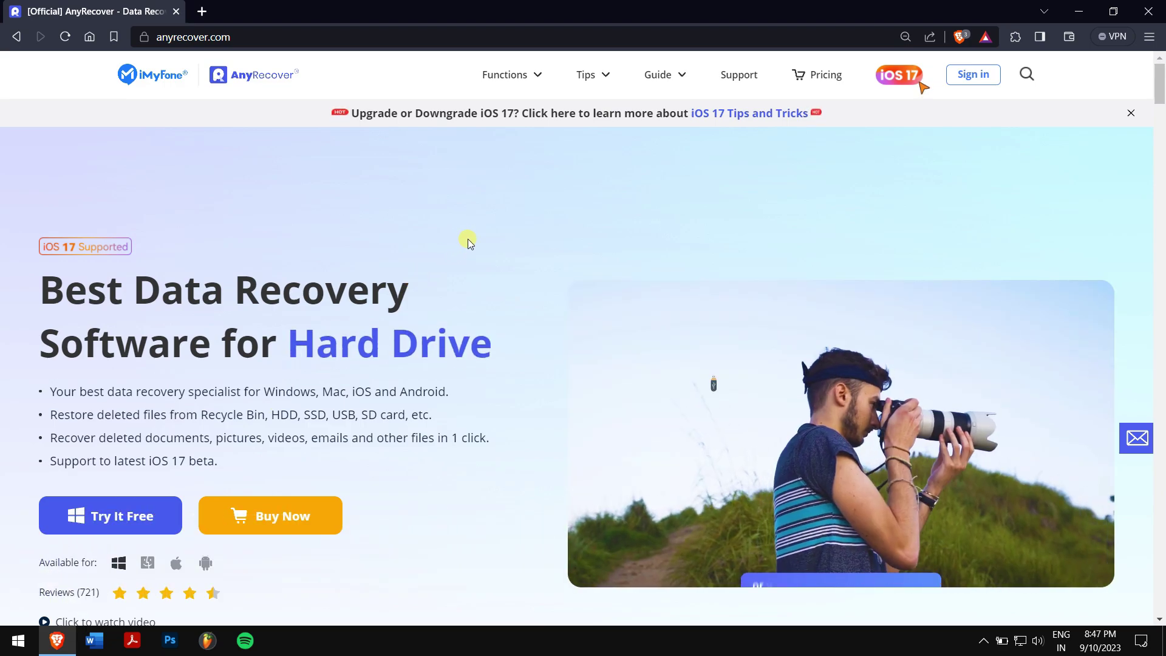
{"action": "left_click", "coordinate": [1078, 12]}
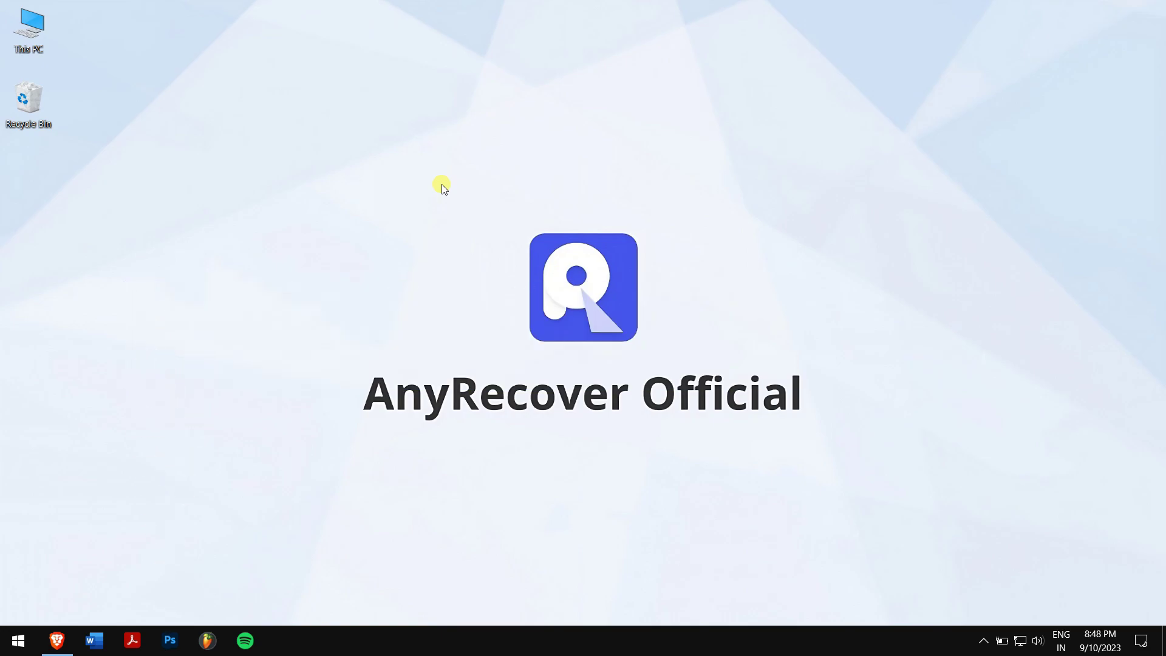
- Open a fresh Notepad and type 'This is how it works, and I know it is complicated! :P'
{"action": "left_click", "coordinate": [18, 642]}
{"action": "type", "text": "notepad"}
{"action": "key", "text": "Return"}
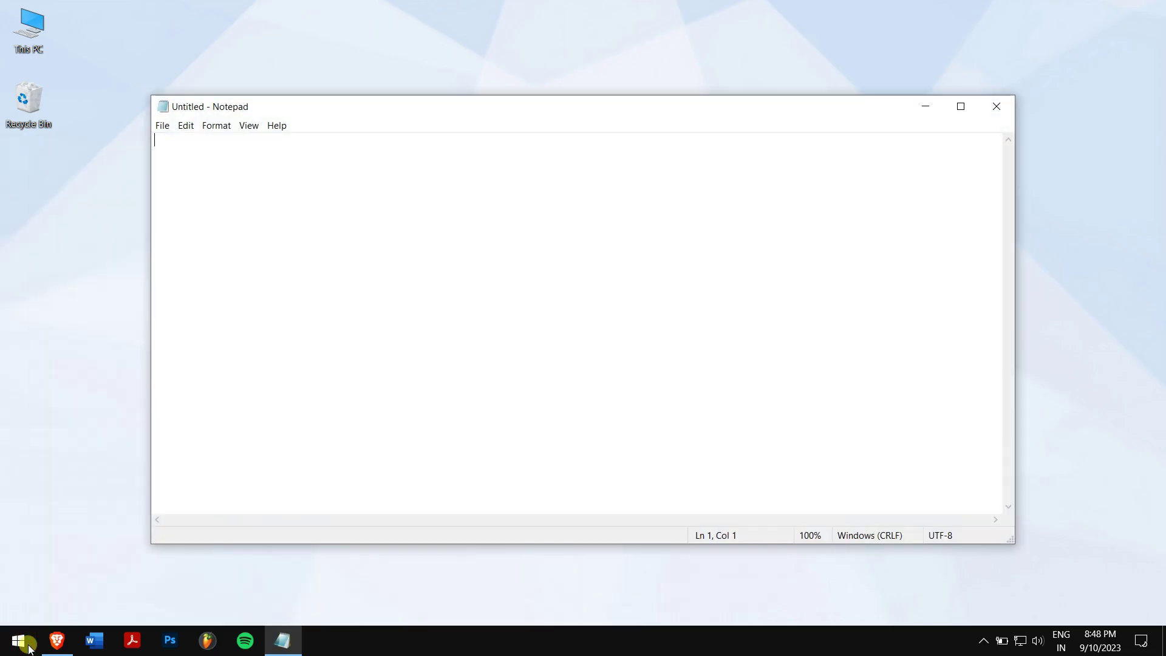
{"action": "type", "text": "Thi"}
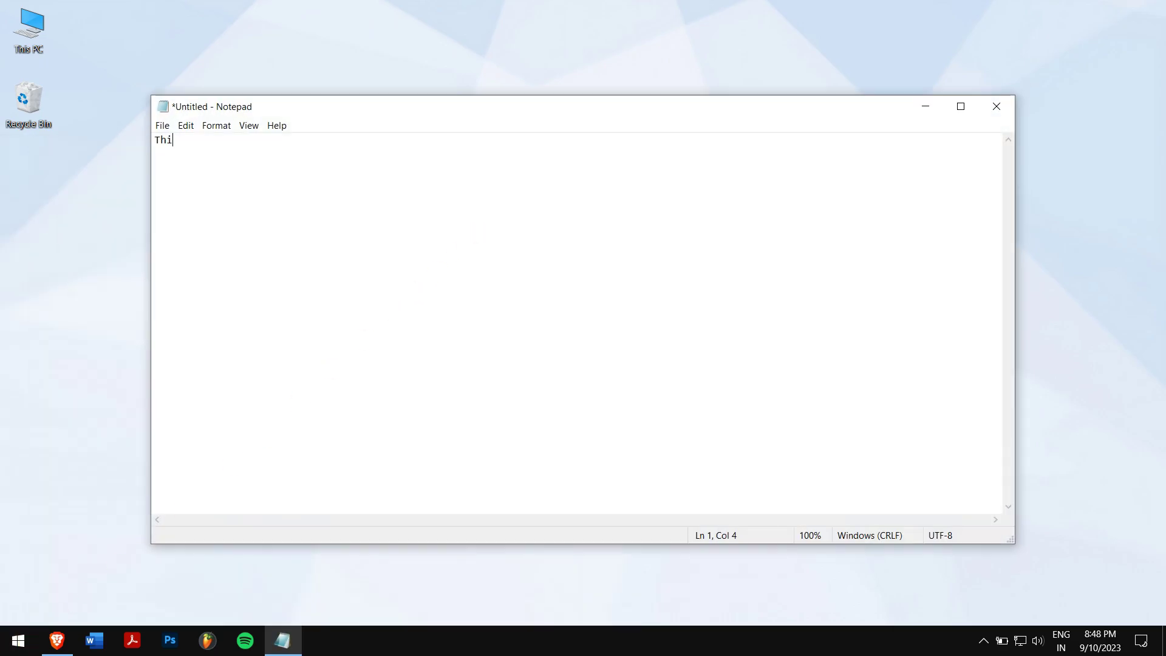
{"action": "type", "text": "s is how it works, and I know"}
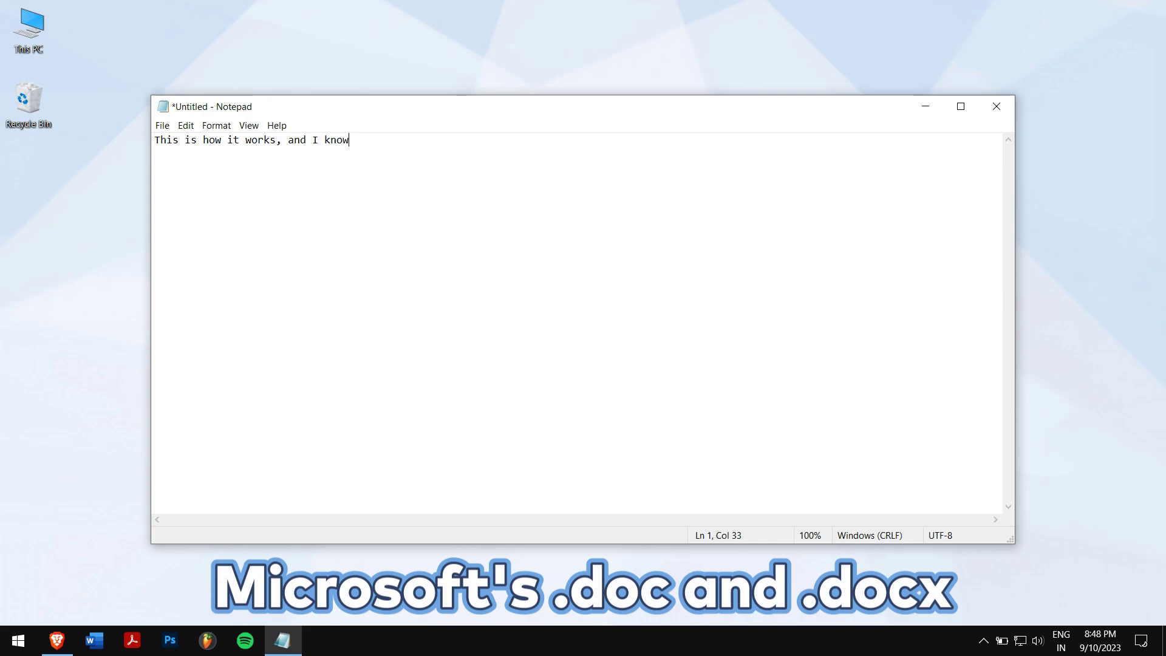
{"action": "type", "text": "icated! "}
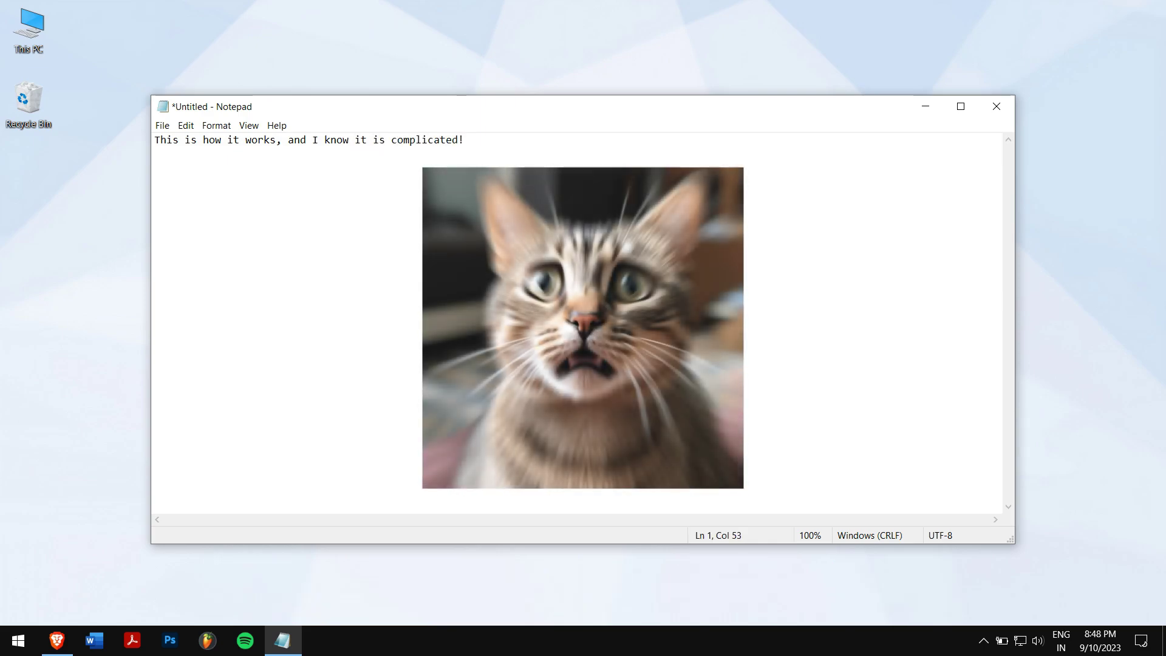
{"action": "type", "text": ":P"}
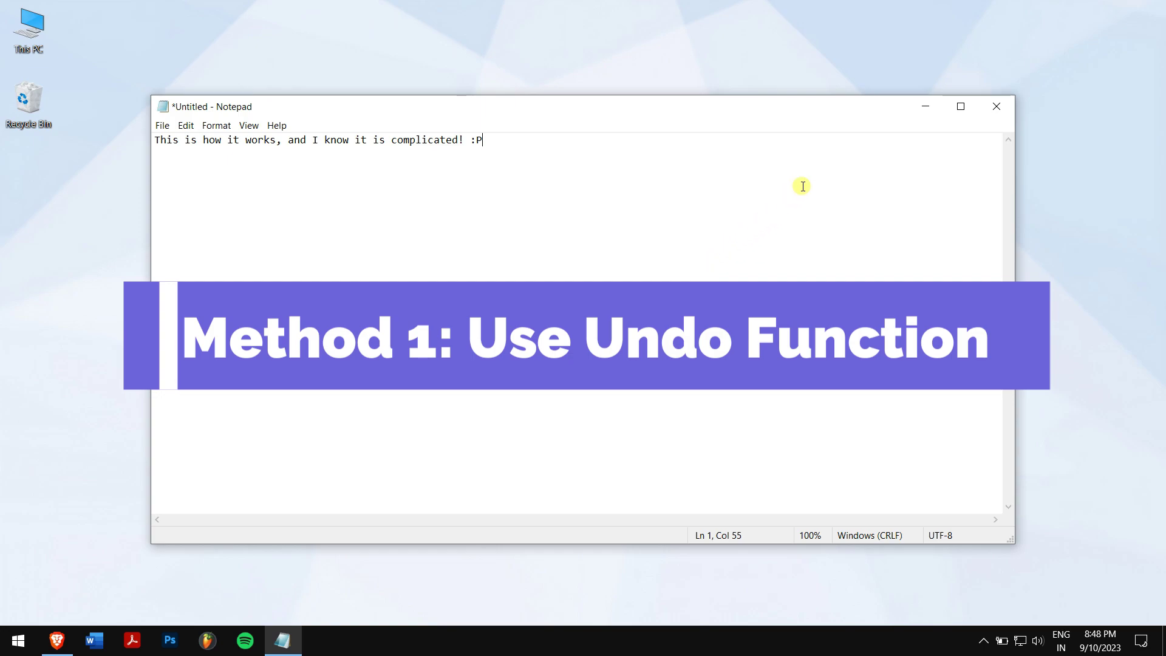
- Minimize and restore Notepad, then delete the whole sentence and undo the deletion
{"action": "left_click", "coordinate": [930, 104]}
{"action": "left_click", "coordinate": [328, 213]}
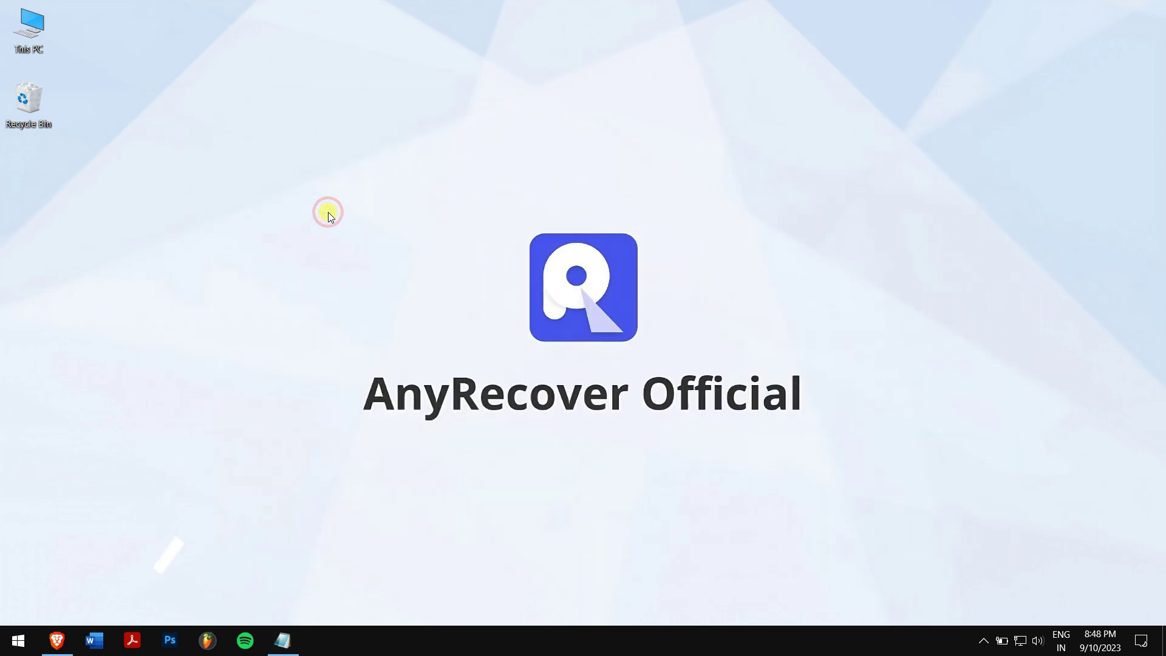
{"action": "left_click", "coordinate": [284, 641]}
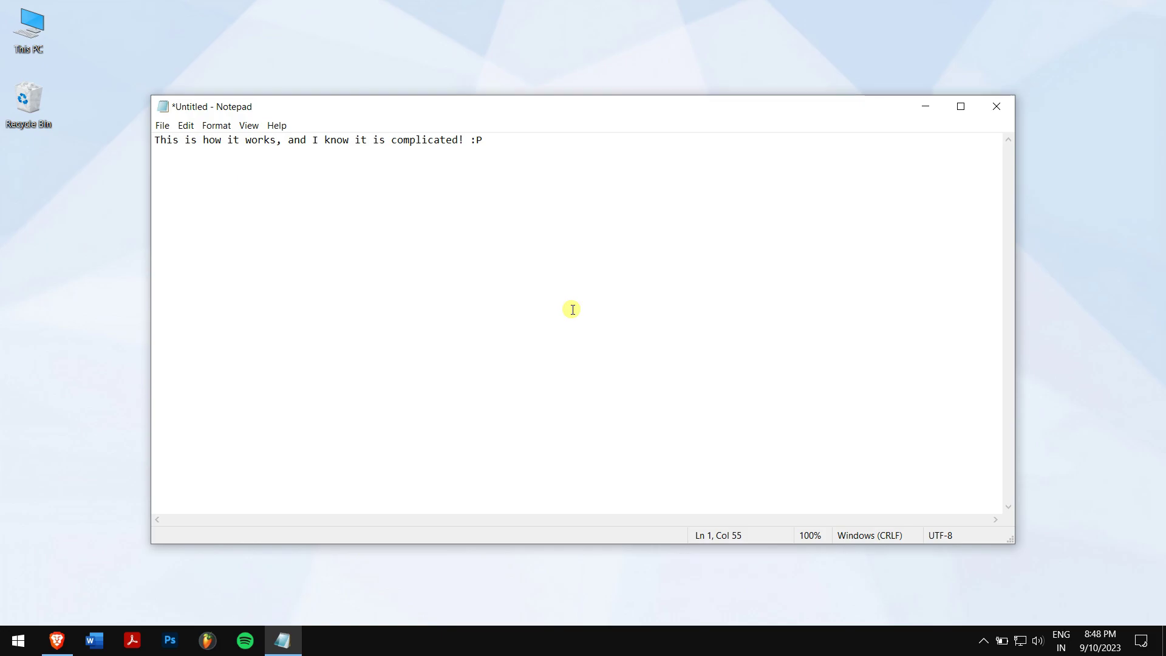
{"action": "key", "text": "ctrl+a"}
{"action": "key", "text": "Delete"}
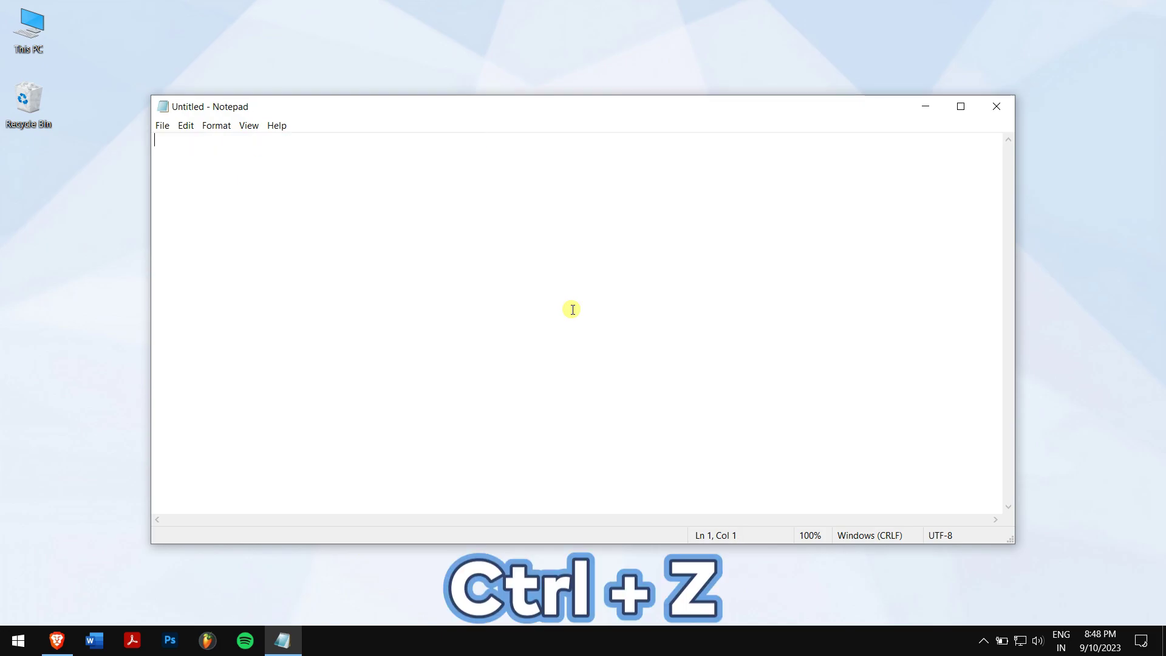
{"action": "key", "text": "ctrl+z"}
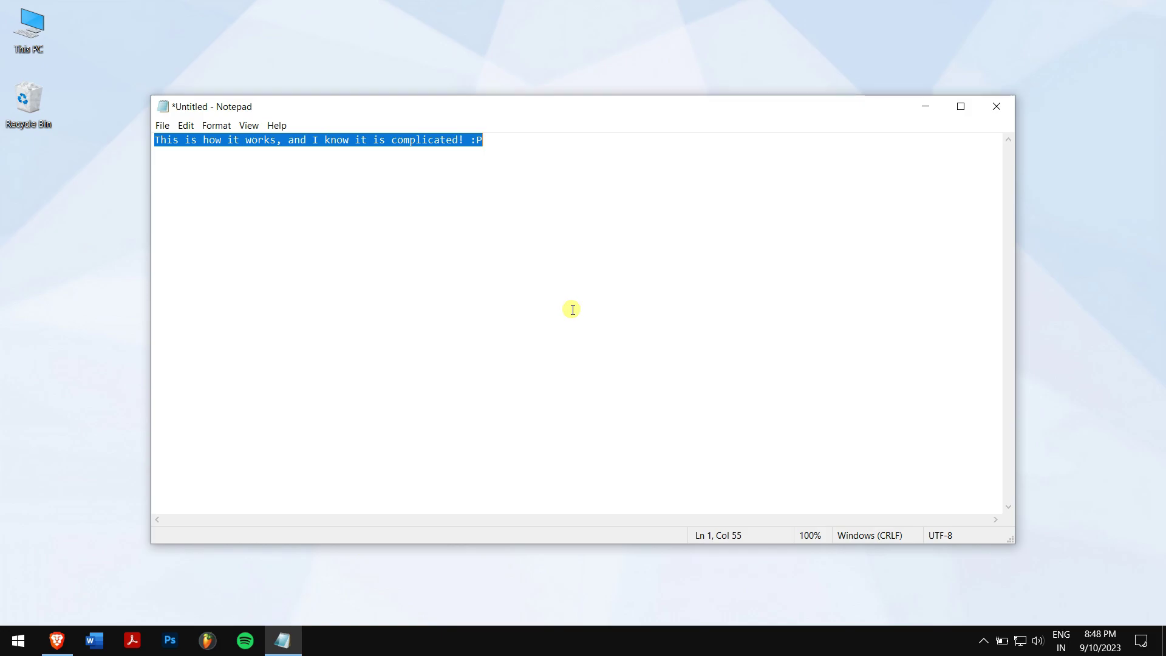
- Delete the part of the sentence after 'work' and undo to bring it back
{"action": "left_click", "coordinate": [554, 200]}
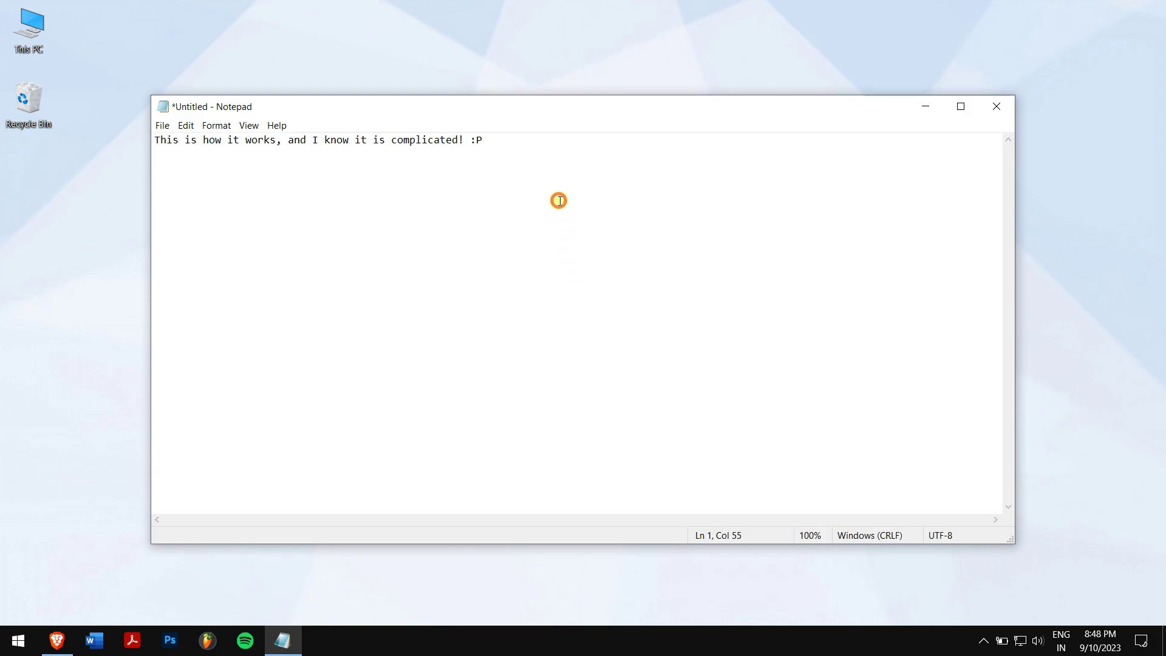
{"action": "left_click_drag", "start_coordinate": [528, 148], "coordinate": [271, 117]}
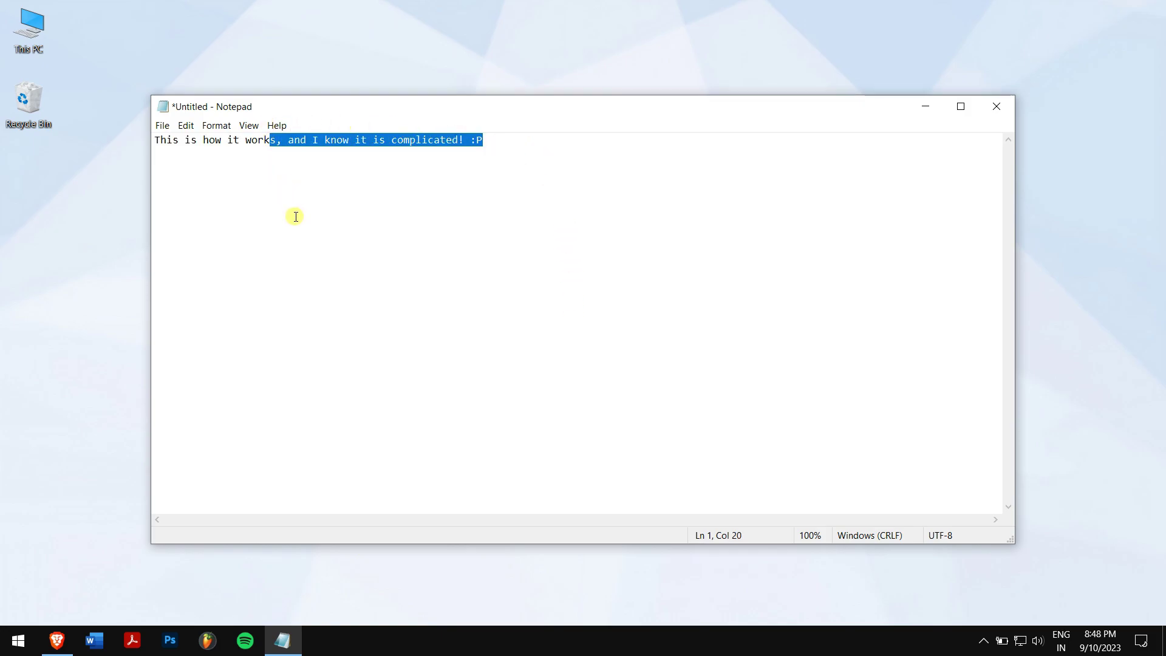
{"action": "key", "text": "Delete"}
{"action": "key", "text": "ctrl+z"}
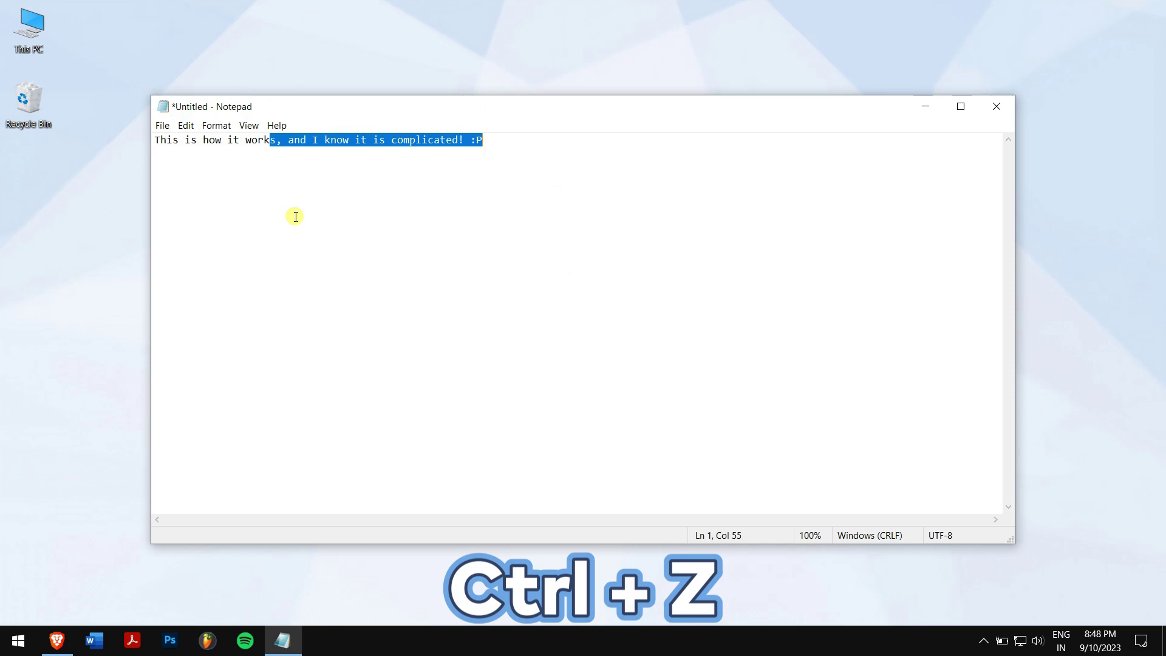
{"action": "left_click", "coordinate": [295, 217]}
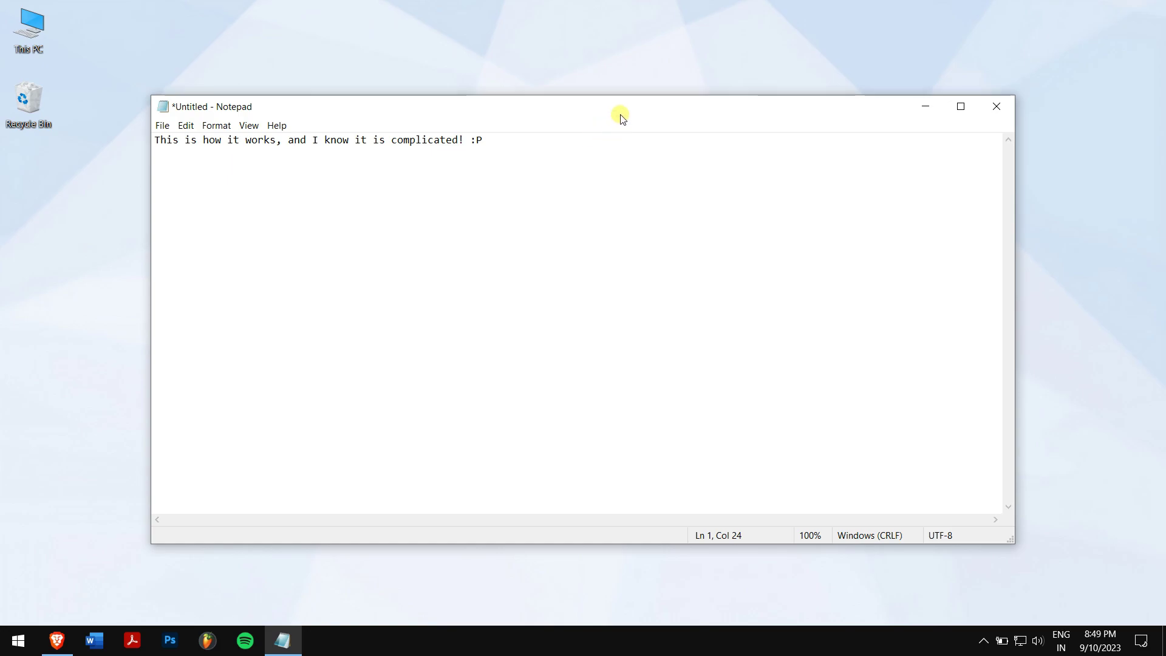
- Move the Notepad window up and close it, choosing Don't Save
{"action": "left_click_drag", "start_coordinate": [624, 109], "coordinate": [648, 80]}
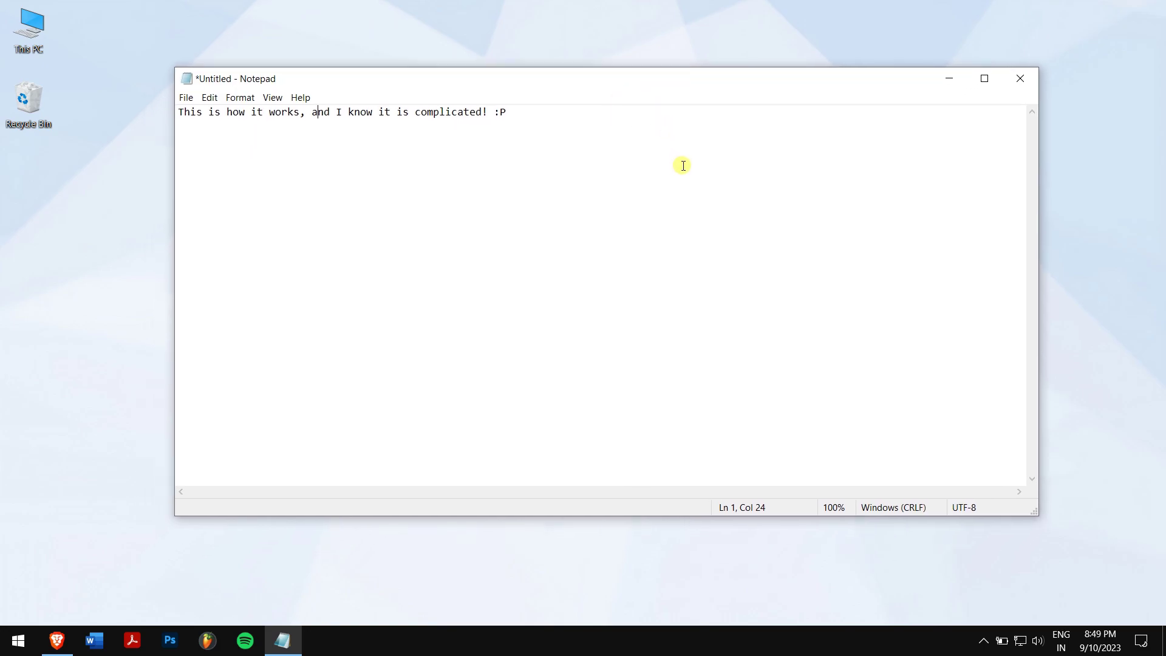
{"action": "left_click", "coordinate": [1022, 79]}
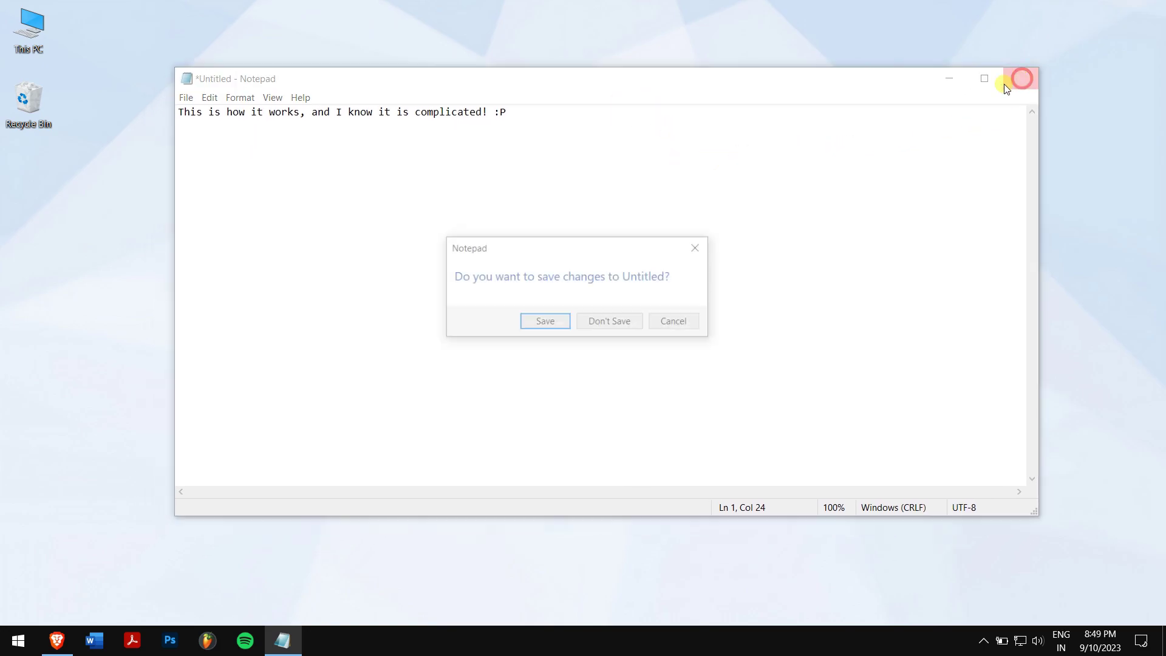
{"action": "left_click", "coordinate": [597, 318]}
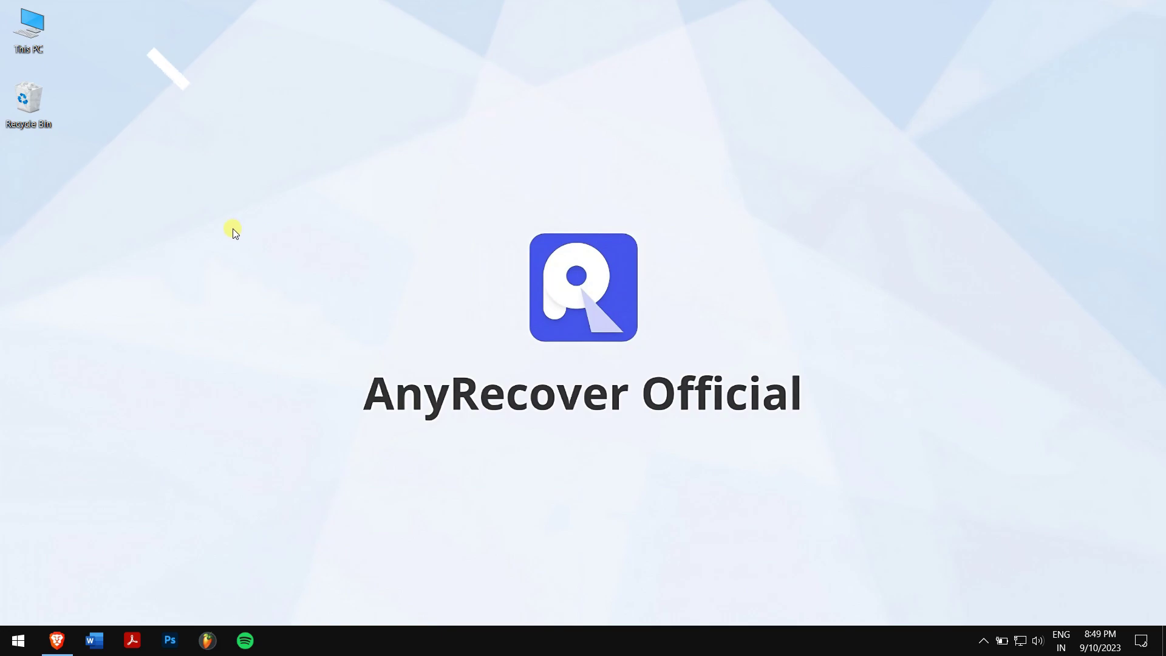
- Refresh the desktop, open the Recycle Bin and search it for .txt files
{"action": "right_click", "coordinate": [232, 229]}
{"action": "left_click", "coordinate": [301, 276]}
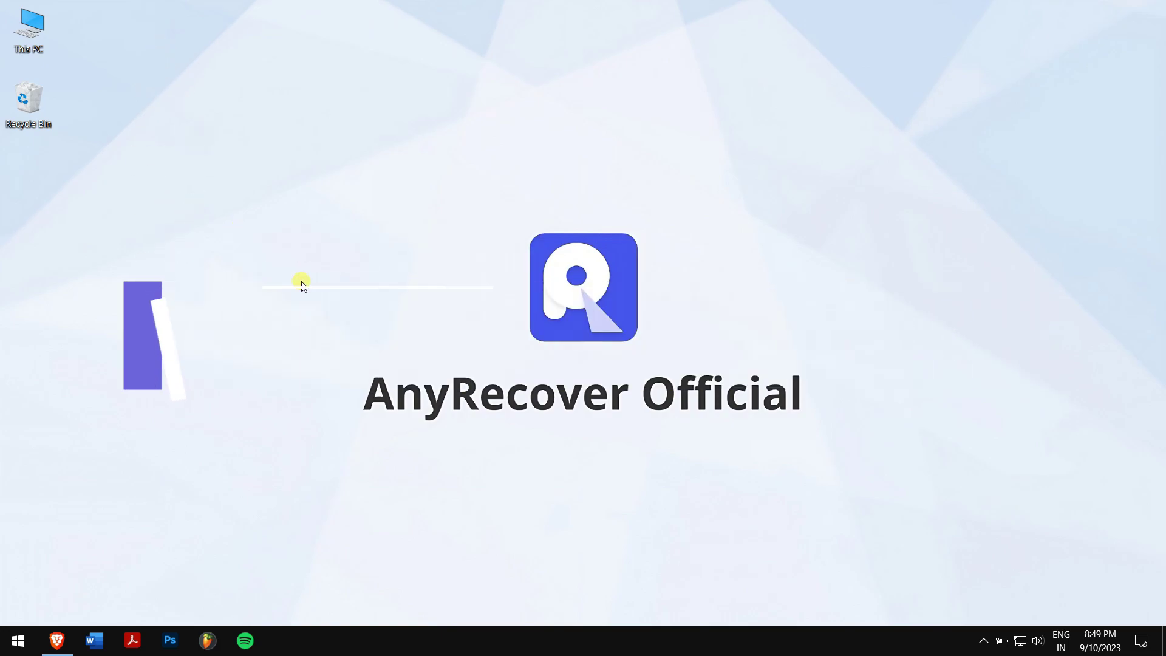
{"action": "double_click", "coordinate": [27, 101]}
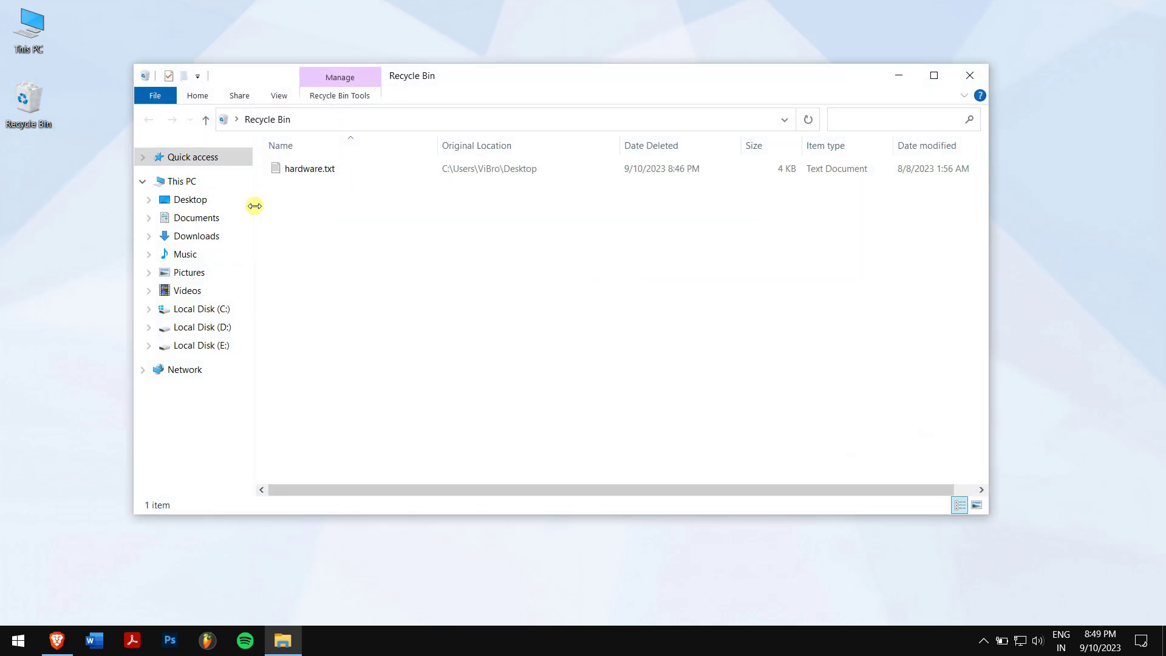
{"action": "left_click_drag", "start_coordinate": [341, 239], "coordinate": [472, 172]}
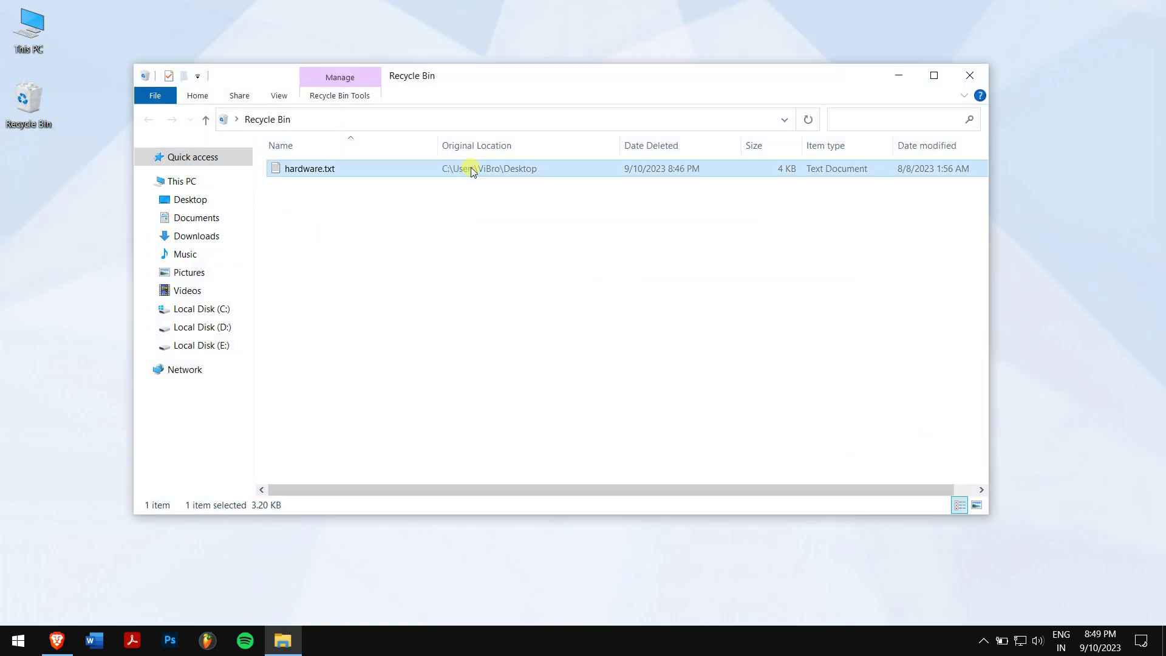
{"action": "left_click", "coordinate": [864, 116]}
{"action": "type", "text": ".txt"}
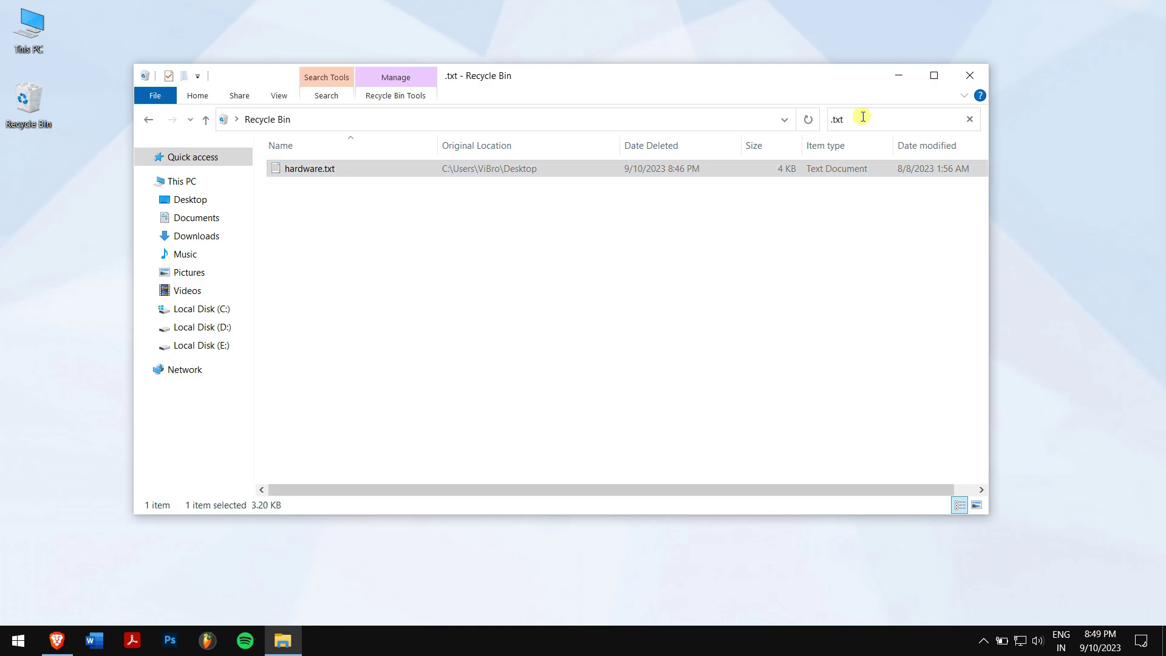
{"action": "left_click", "coordinate": [620, 234]}
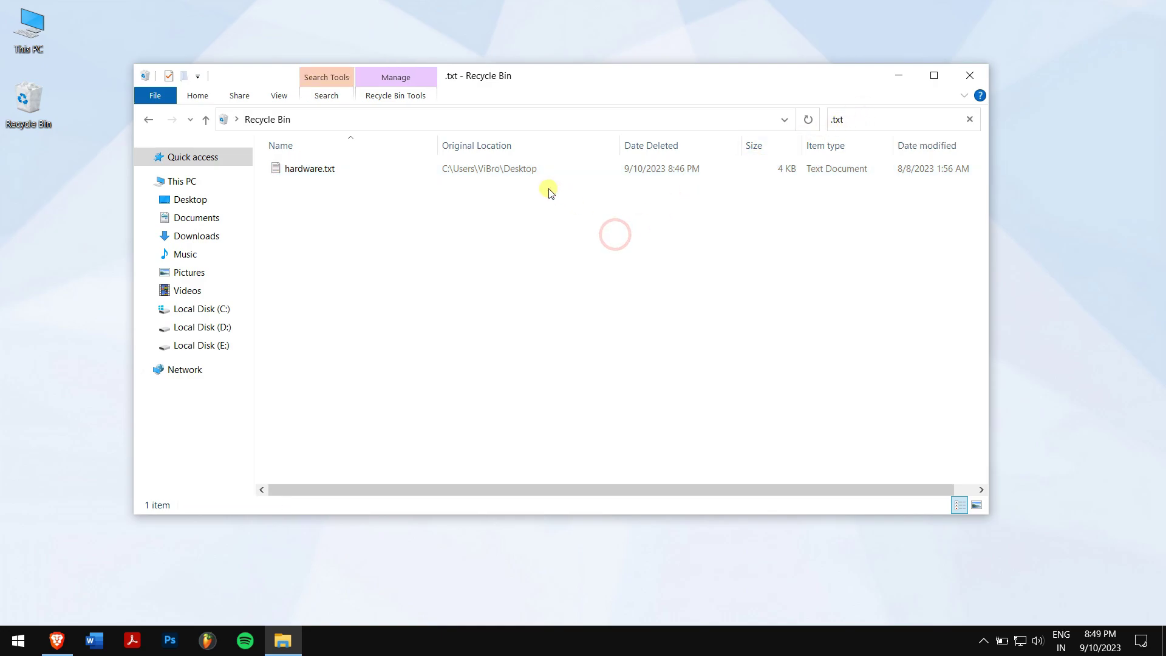
- Restore hardware.txt from the Recycle Bin and close the window
{"action": "right_click", "coordinate": [500, 173]}
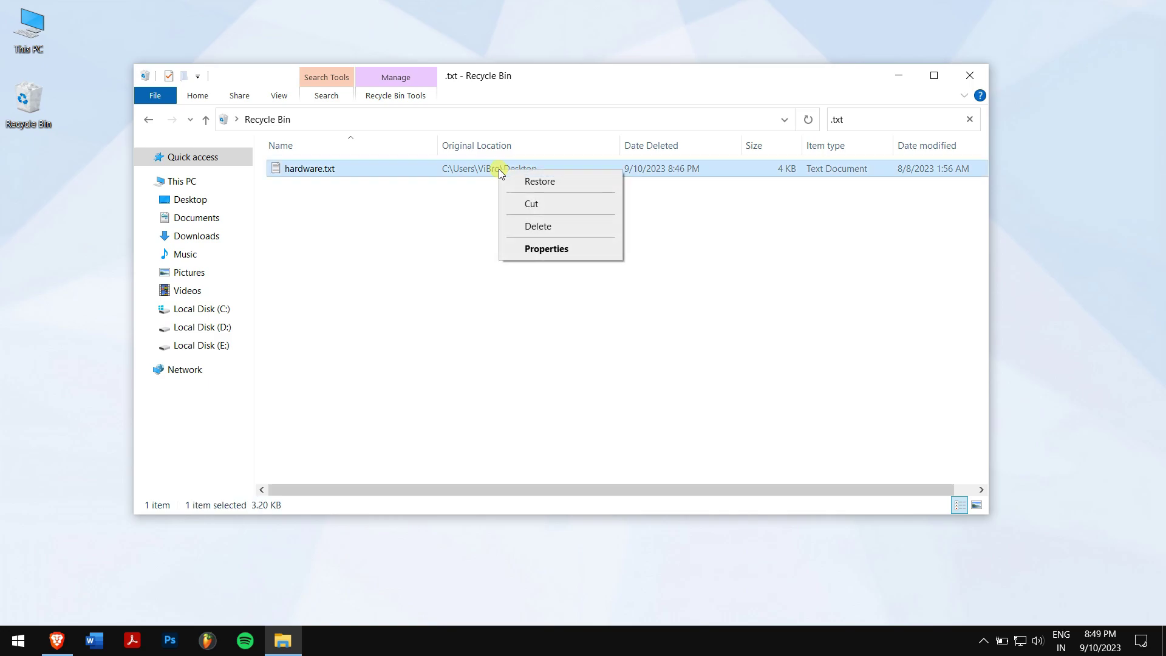
{"action": "left_click", "coordinate": [592, 192]}
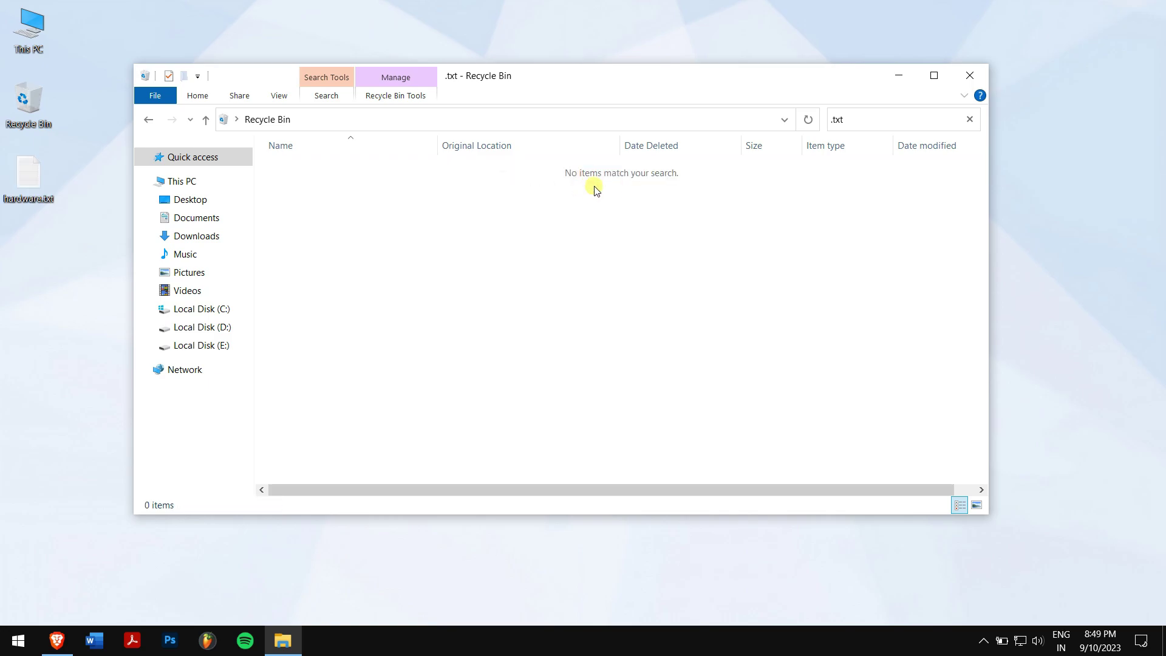
{"action": "left_click", "coordinate": [970, 76]}
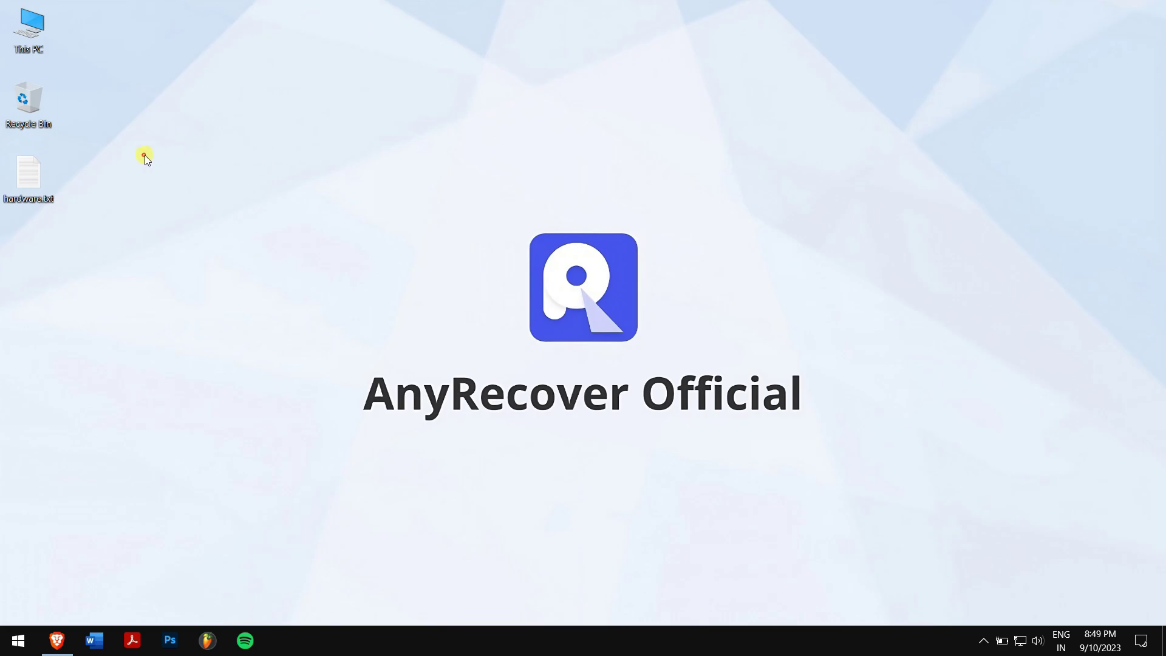
- Open the restored hardware.txt from the desktop in Notepad, check its contents, then close it
{"action": "double_click", "coordinate": [38, 185]}
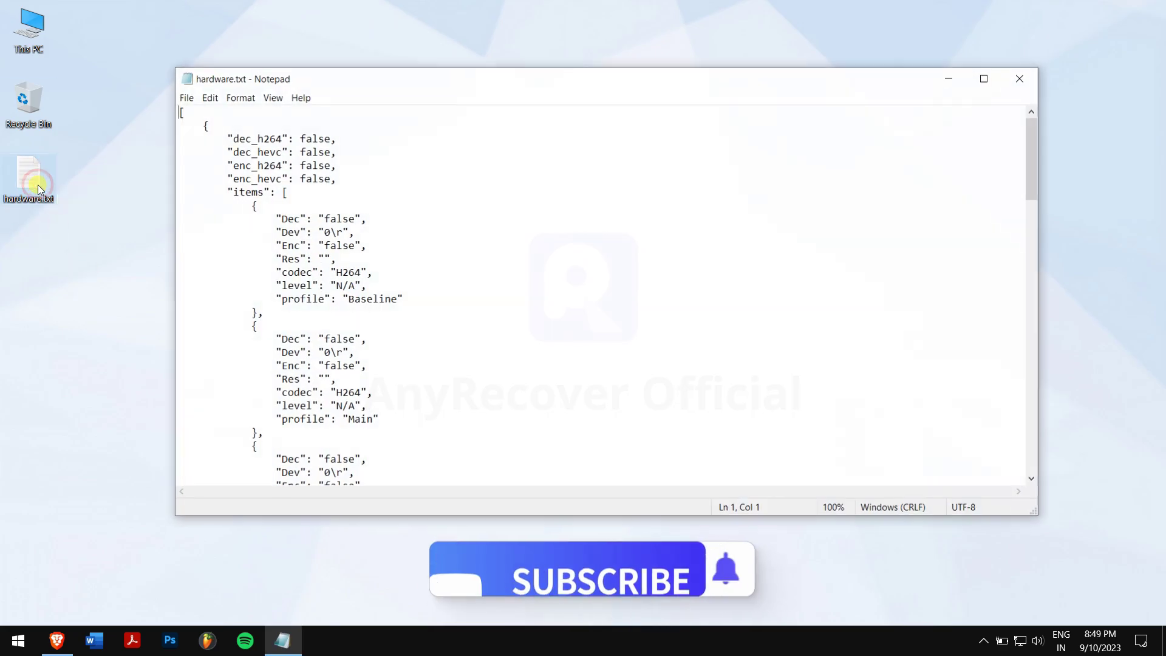
{"action": "scroll", "coordinate": [471, 237], "scroll_direction": "down", "scroll_amount": 4}
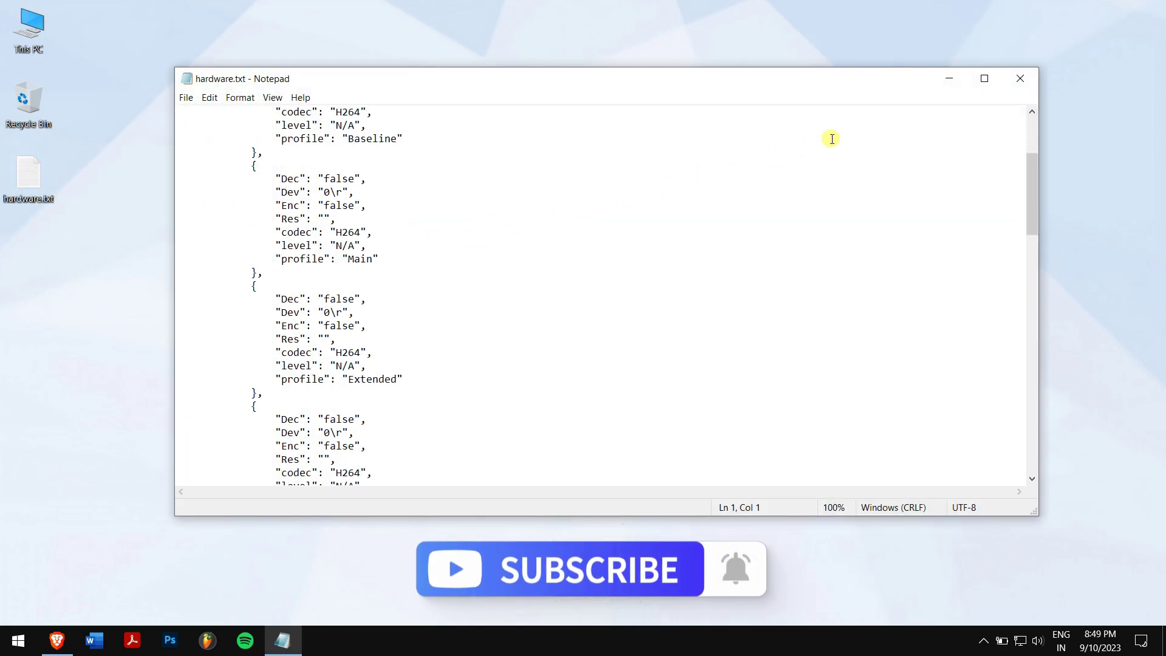
{"action": "left_click", "coordinate": [1020, 79]}
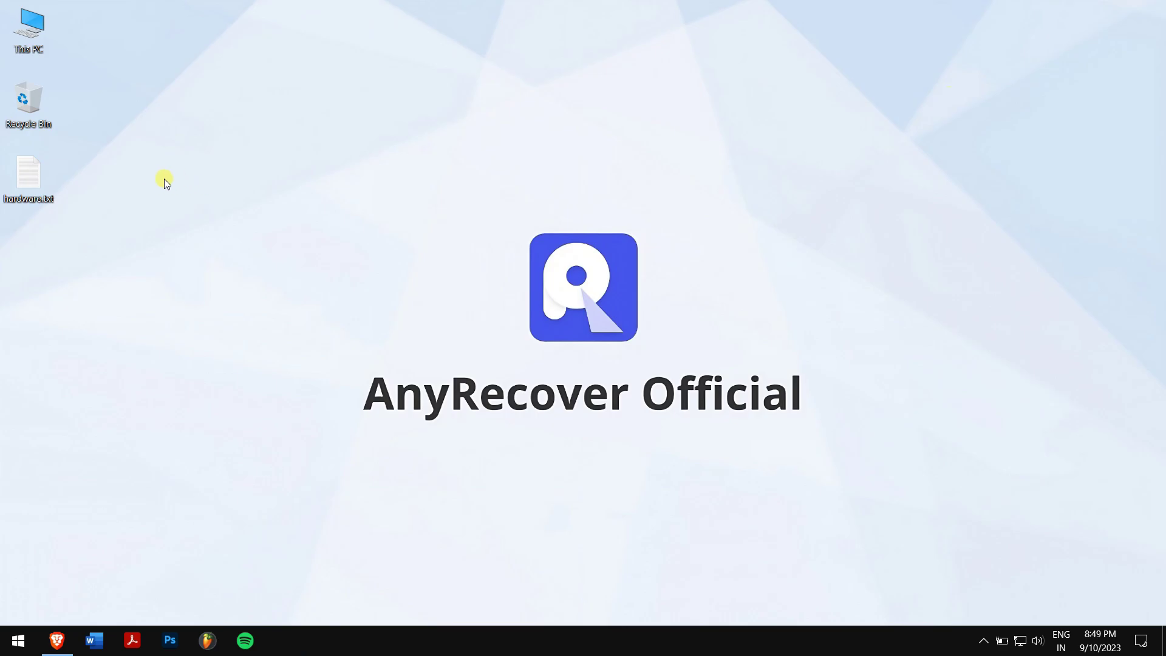
- Permanently delete hardware.txt from the desktop with Shift+Delete
{"action": "left_click", "coordinate": [8, 184]}
{"action": "key", "text": "shift+Delete"}
{"action": "key", "text": "Return"}
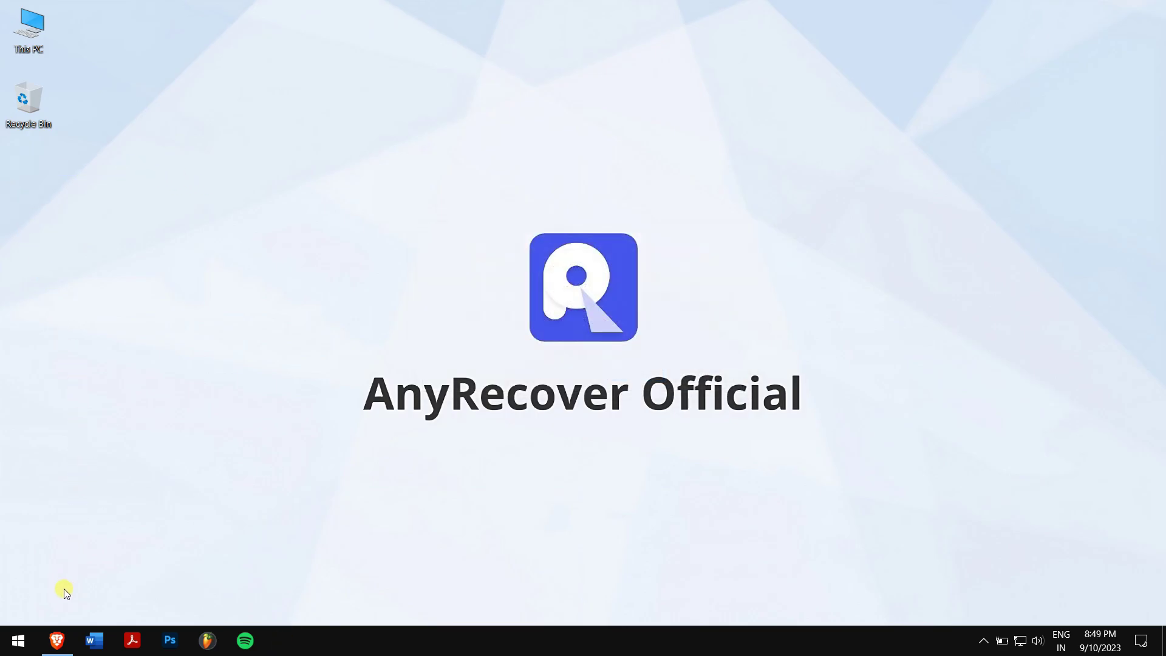
- Bring up Brave and scroll down through the anyrecover.com page
{"action": "left_click", "coordinate": [56, 641]}
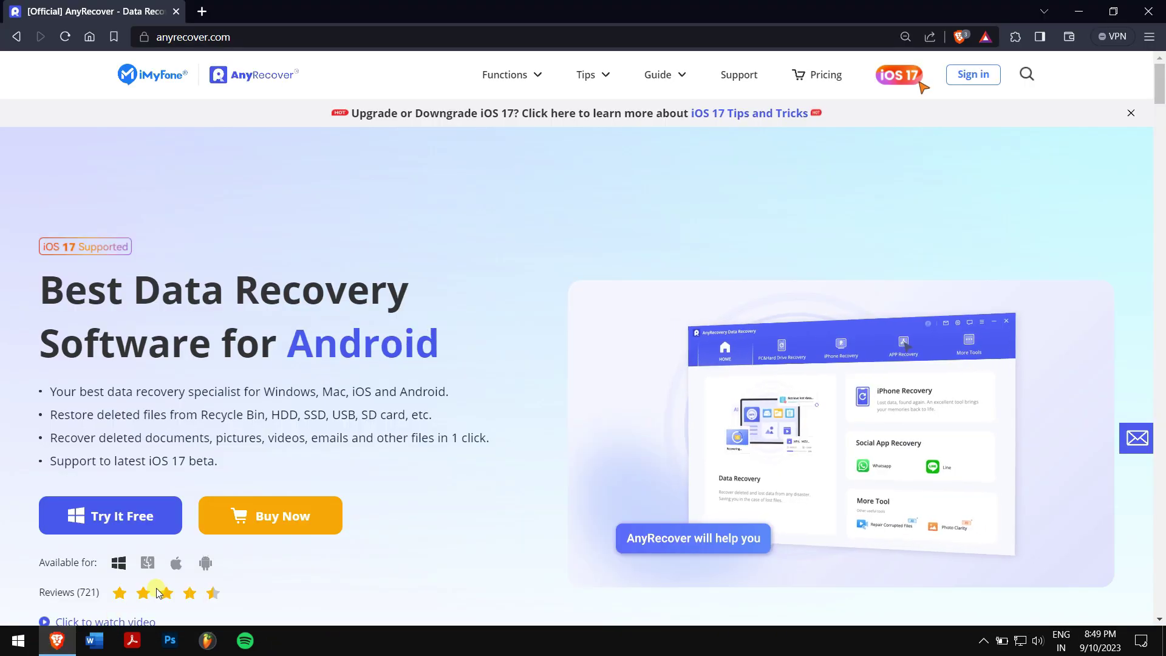
{"action": "scroll", "coordinate": [437, 297], "scroll_direction": "down", "scroll_amount": 1}
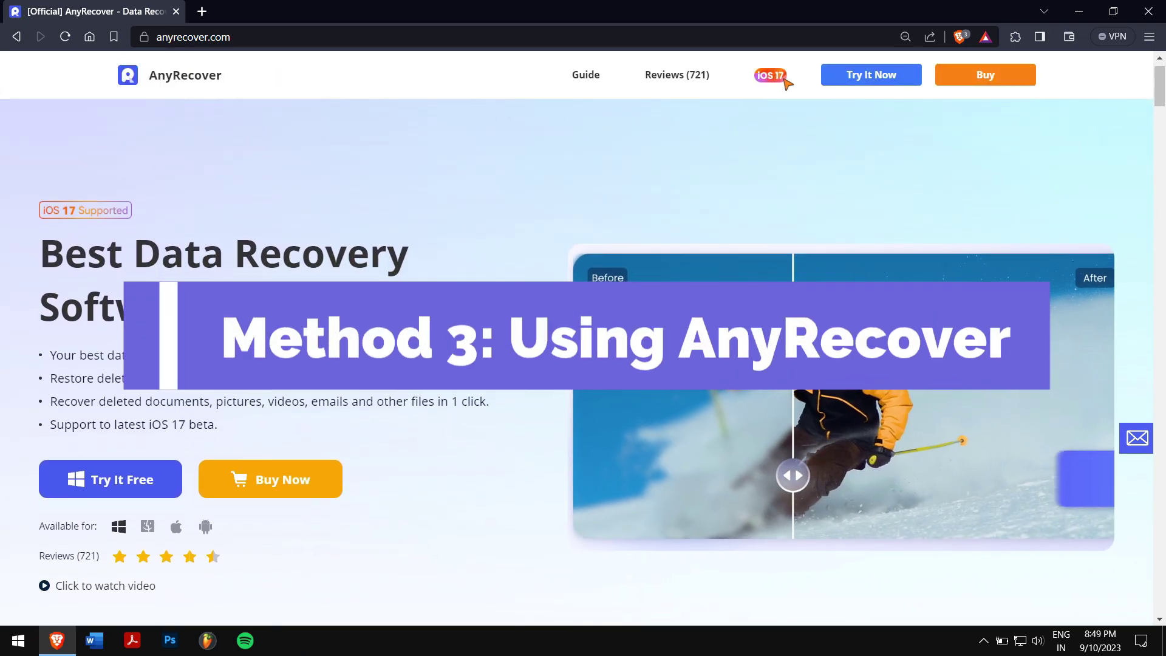
{"action": "scroll", "coordinate": [437, 297], "scroll_direction": "down", "scroll_amount": 1}
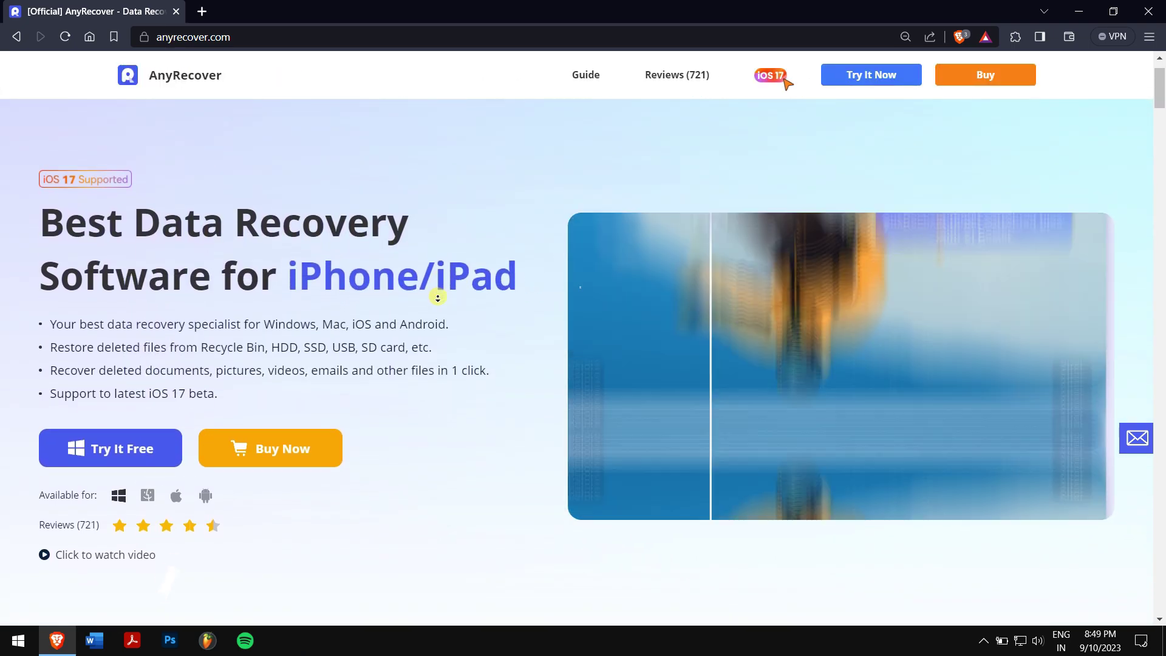
{"action": "scroll", "coordinate": [437, 297], "scroll_direction": "down", "scroll_amount": 1}
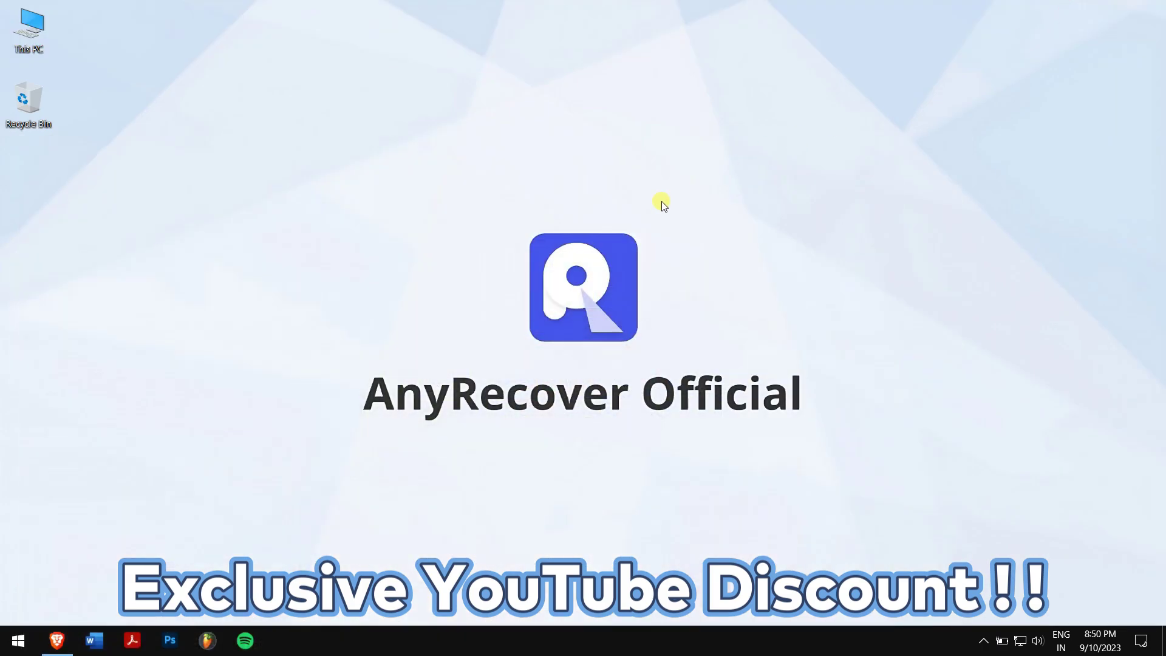
- Launch the AnyRecover app from the Windows search
{"action": "key", "text": "super"}
{"action": "type", "text": "anyr"}
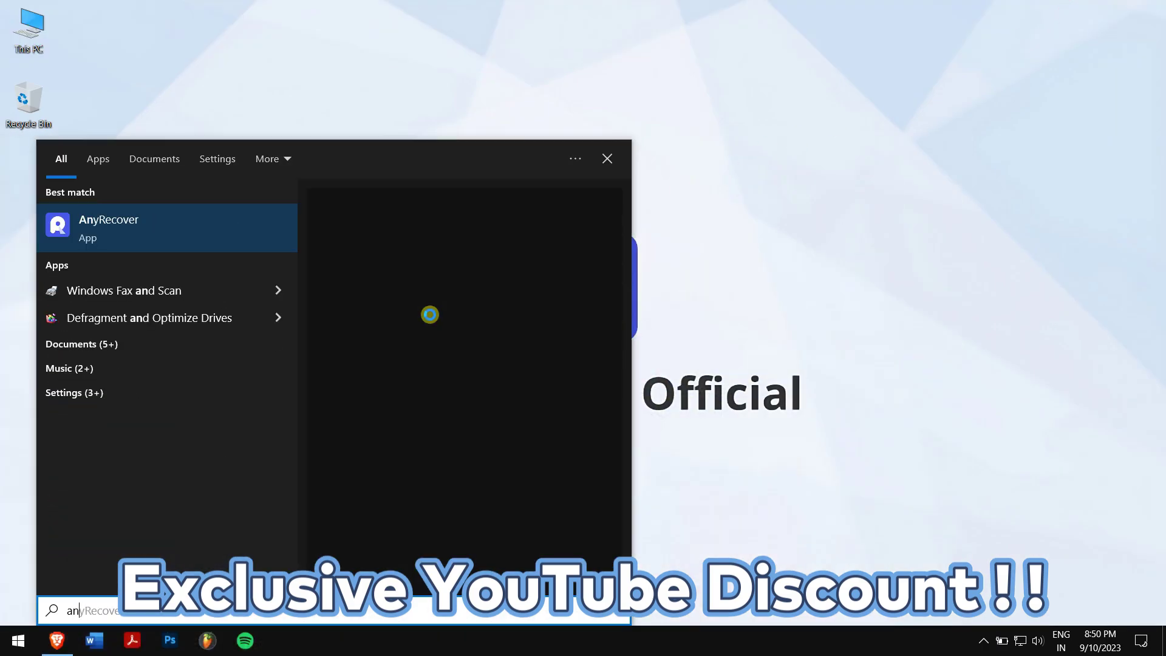
{"action": "key", "text": "Return"}
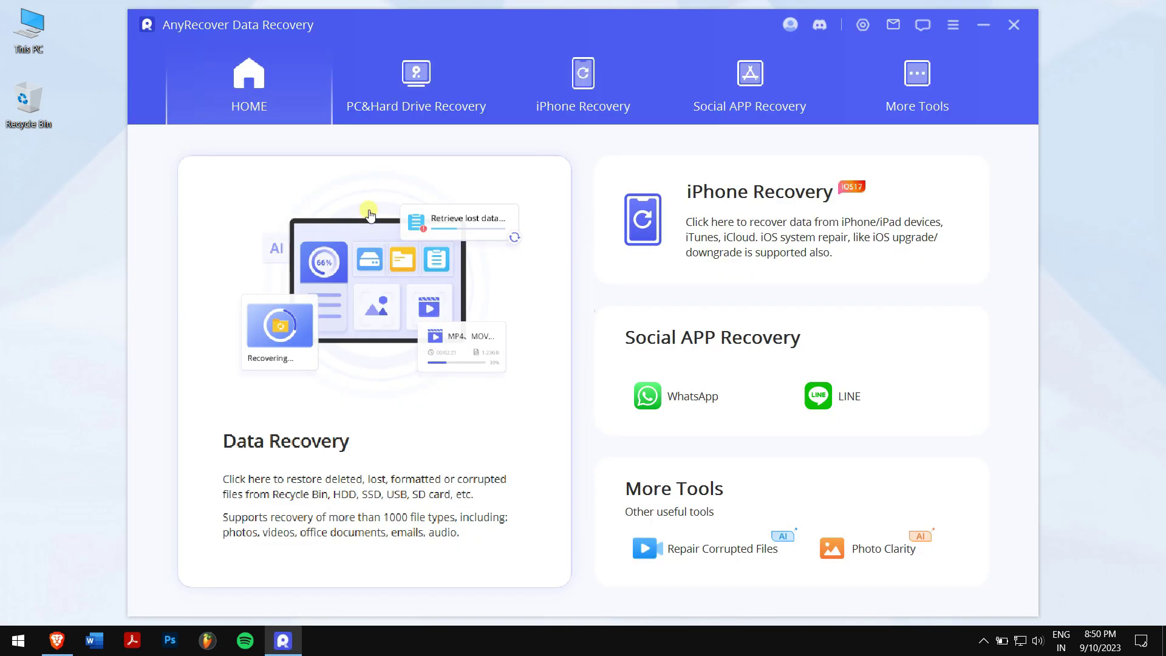
- Under PC & Hard Drive Recovery, choose Local Disk (C:) as the folder and start scanning
{"action": "left_click", "coordinate": [413, 99]}
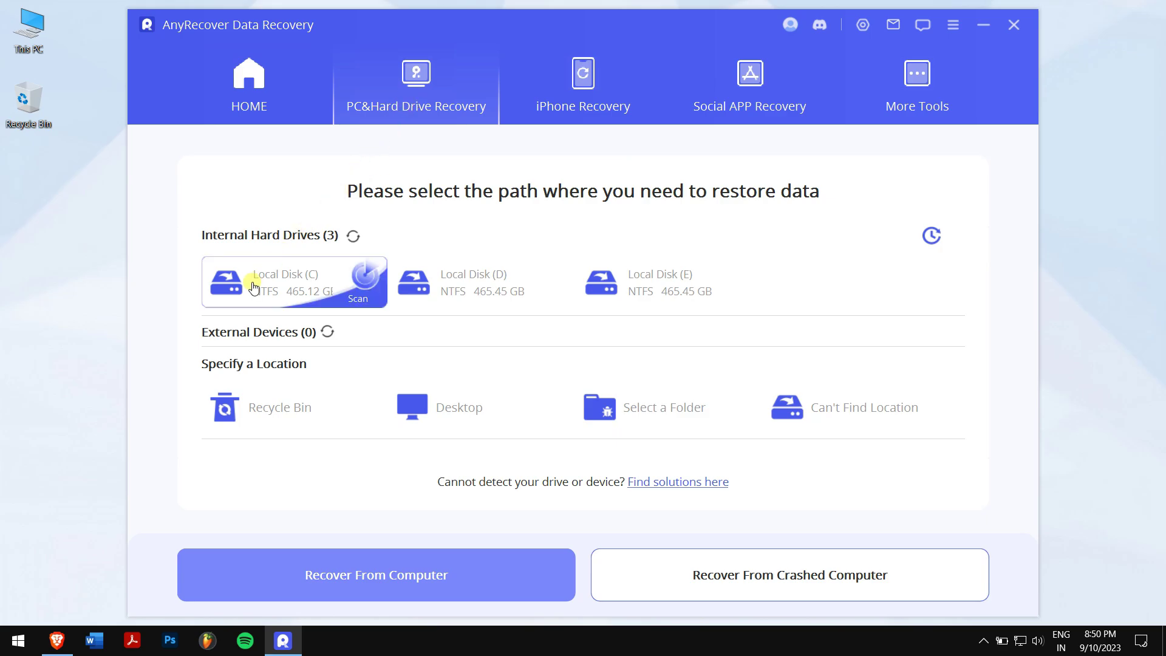
{"action": "left_click", "coordinate": [639, 412]}
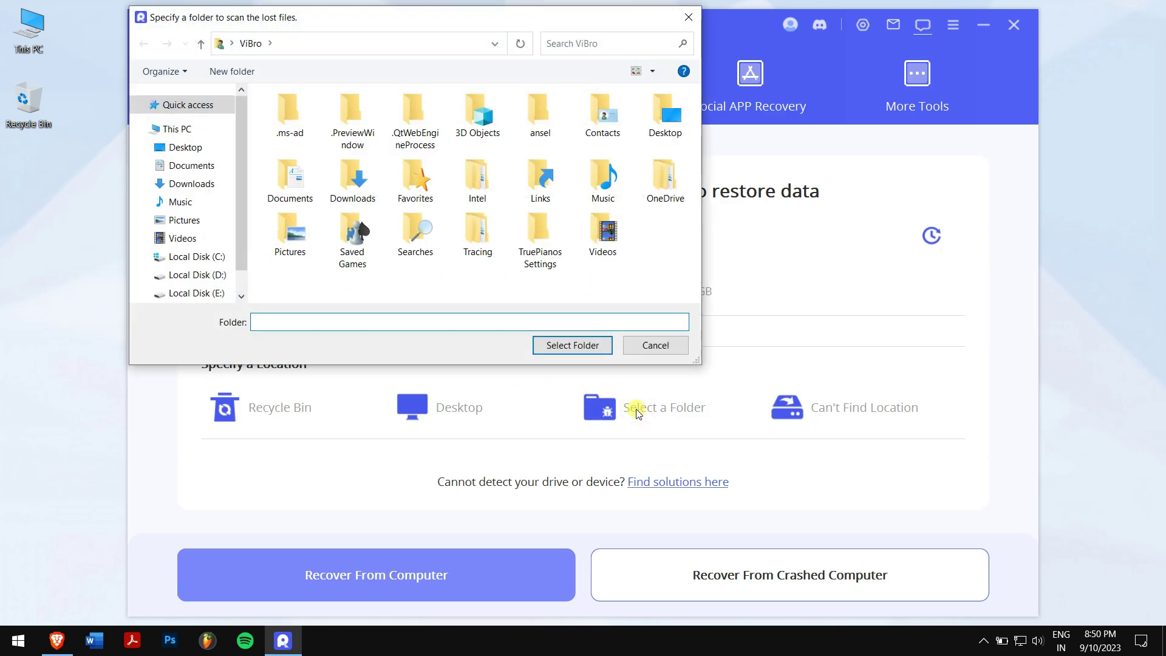
{"action": "left_click", "coordinate": [200, 256]}
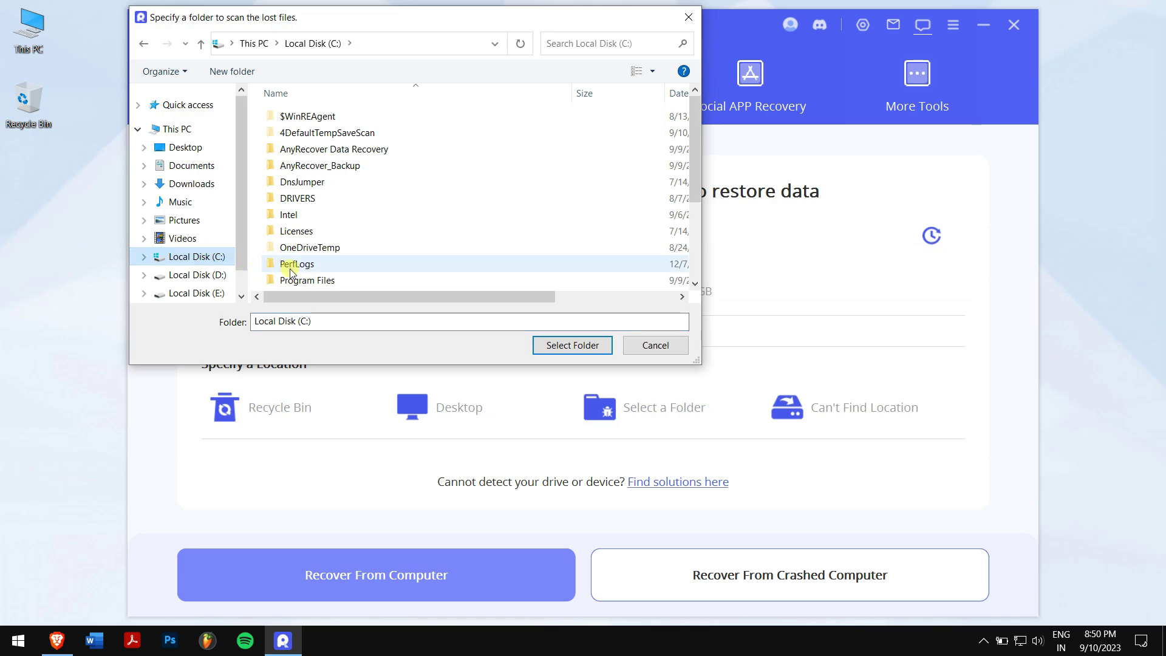
{"action": "left_click", "coordinate": [567, 344]}
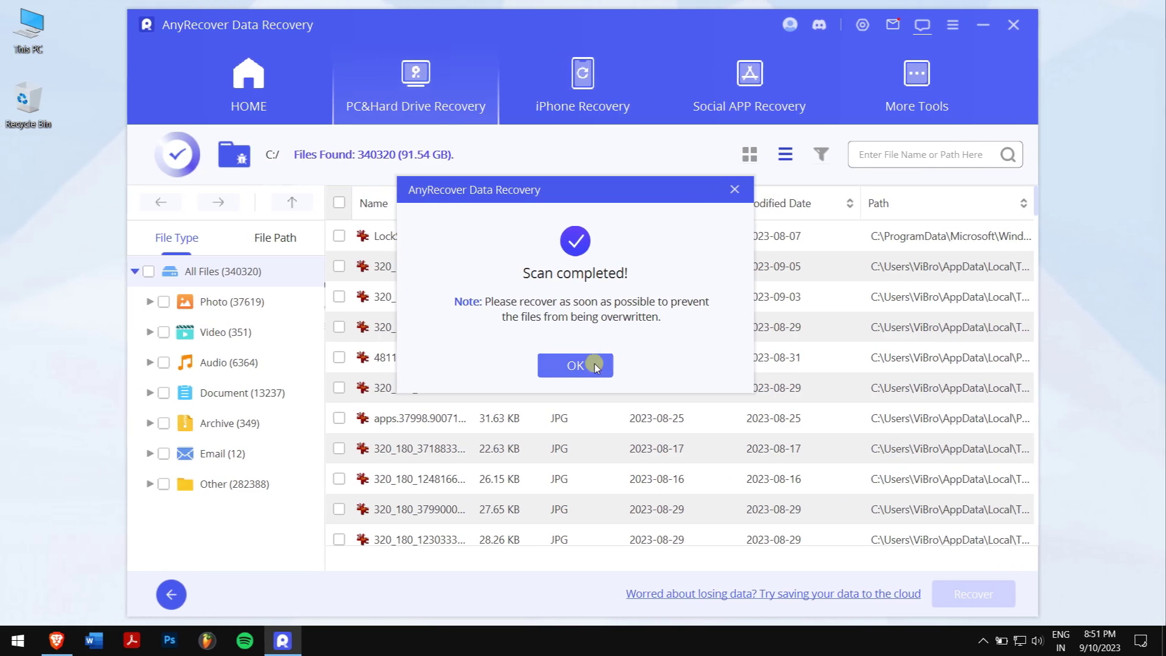
- Dismiss the scan-completed notice and show only Document > TXT results in grid view
{"action": "left_click", "coordinate": [584, 363]}
{"action": "left_click", "coordinate": [150, 393]}
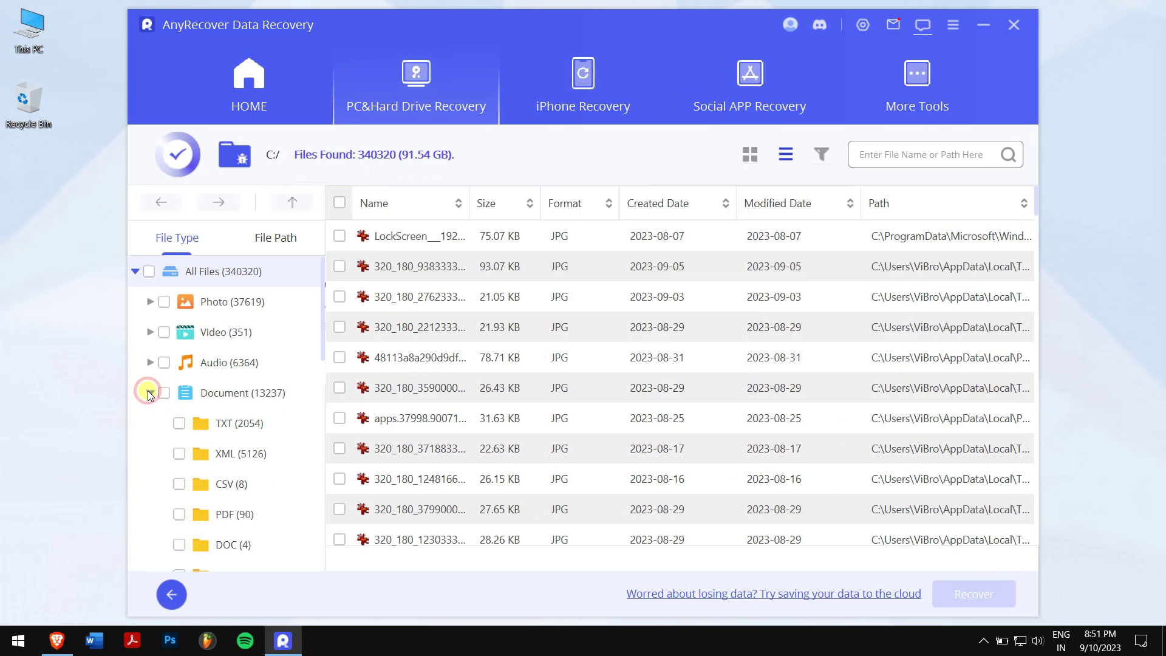
{"action": "left_click", "coordinate": [198, 425]}
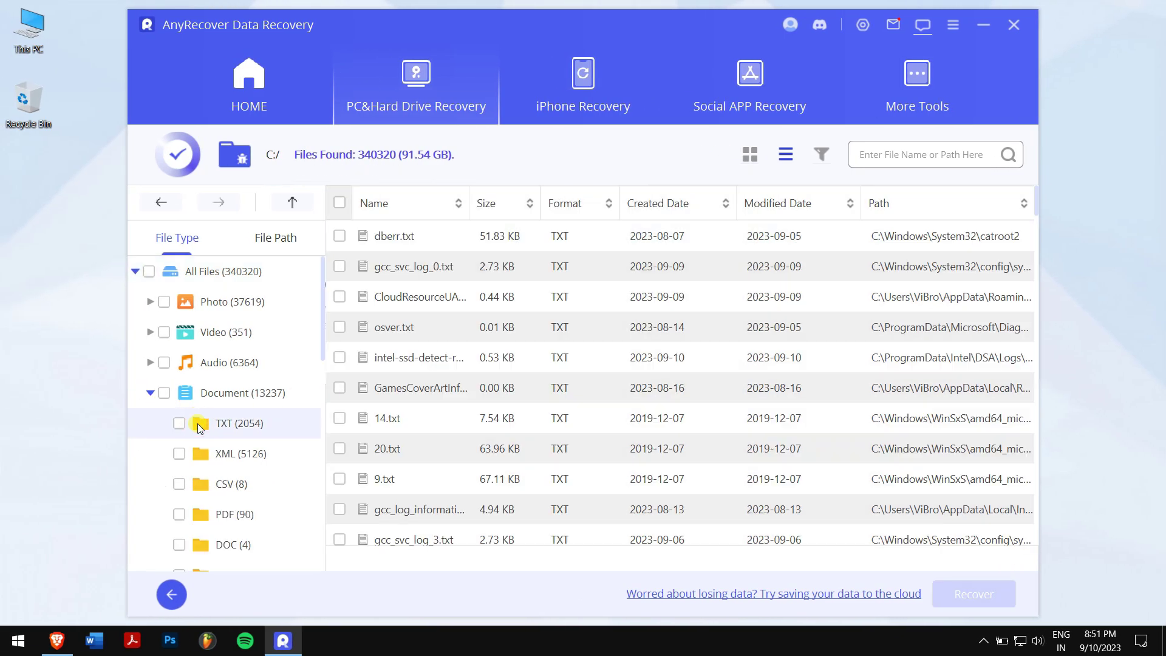
{"action": "left_click", "coordinate": [744, 155]}
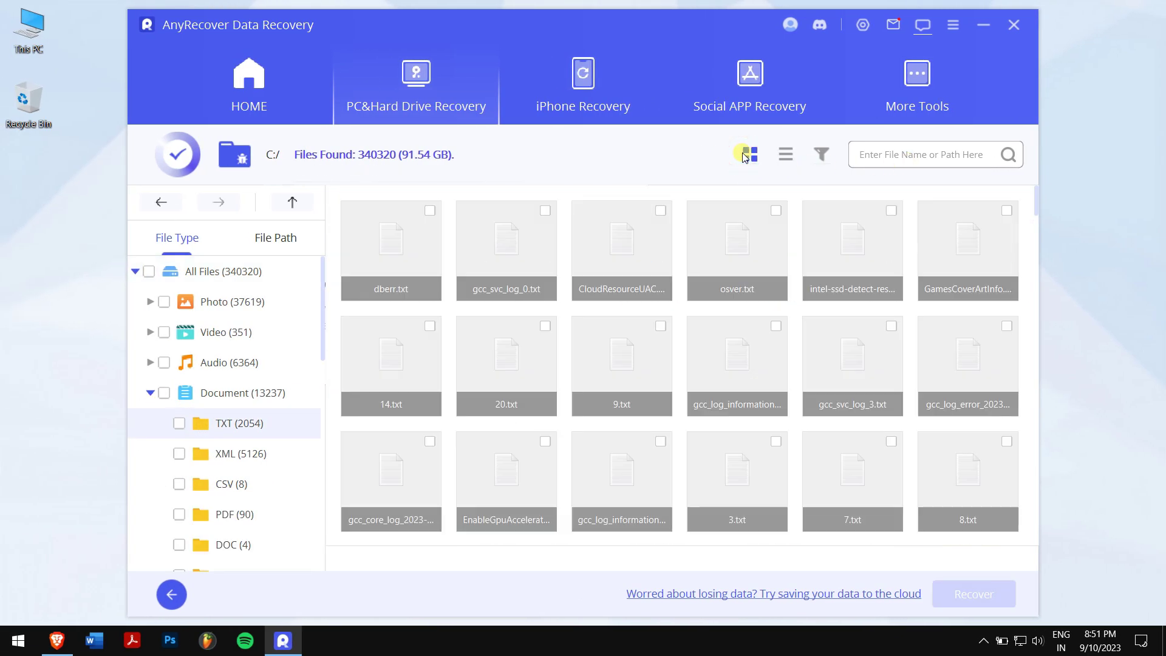
- Apply the filter with all files and dates, then search for hardware.txt
{"action": "left_click", "coordinate": [821, 152]}
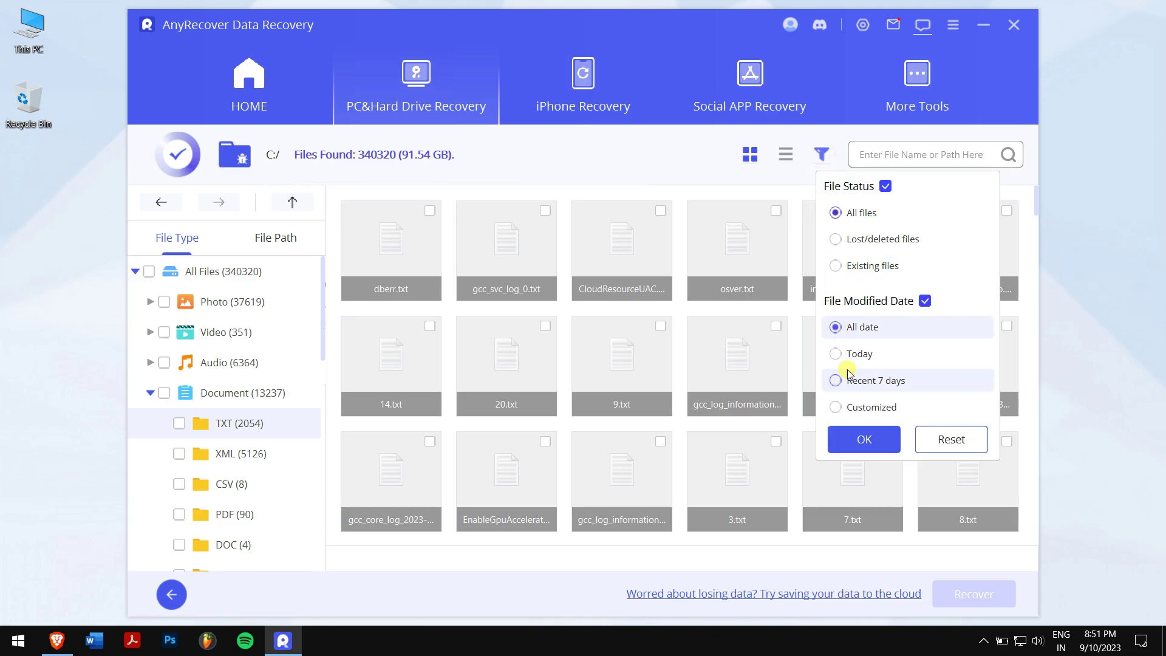
{"action": "left_click", "coordinate": [860, 435]}
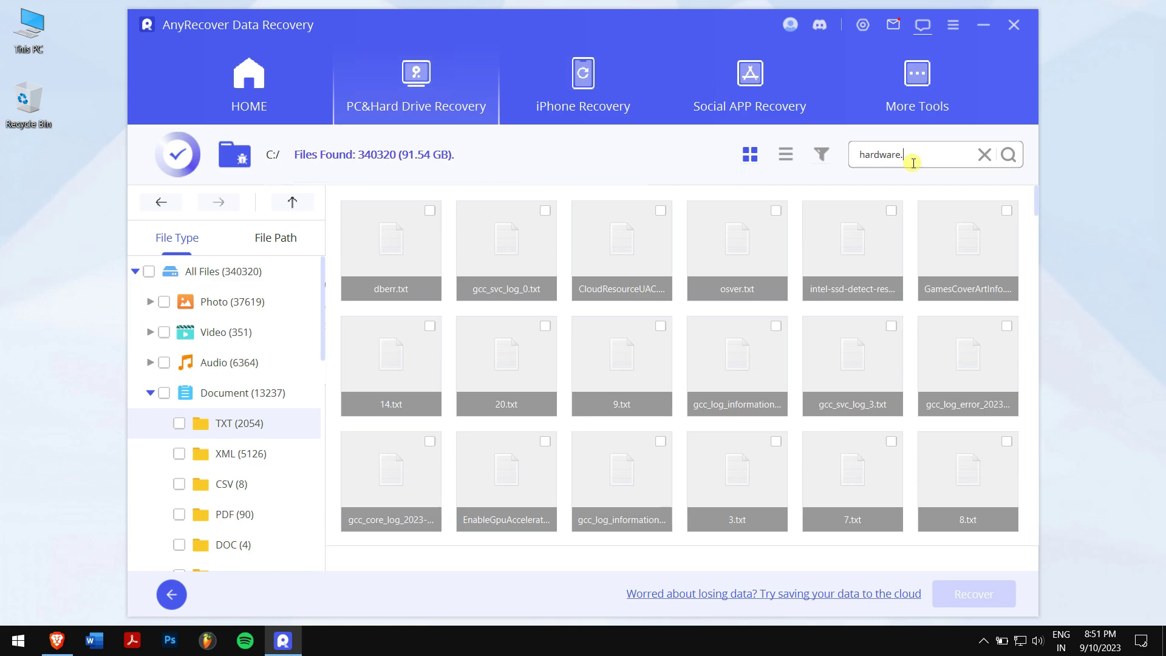
{"action": "type", "text": "tx"}
{"action": "key", "text": "Return"}
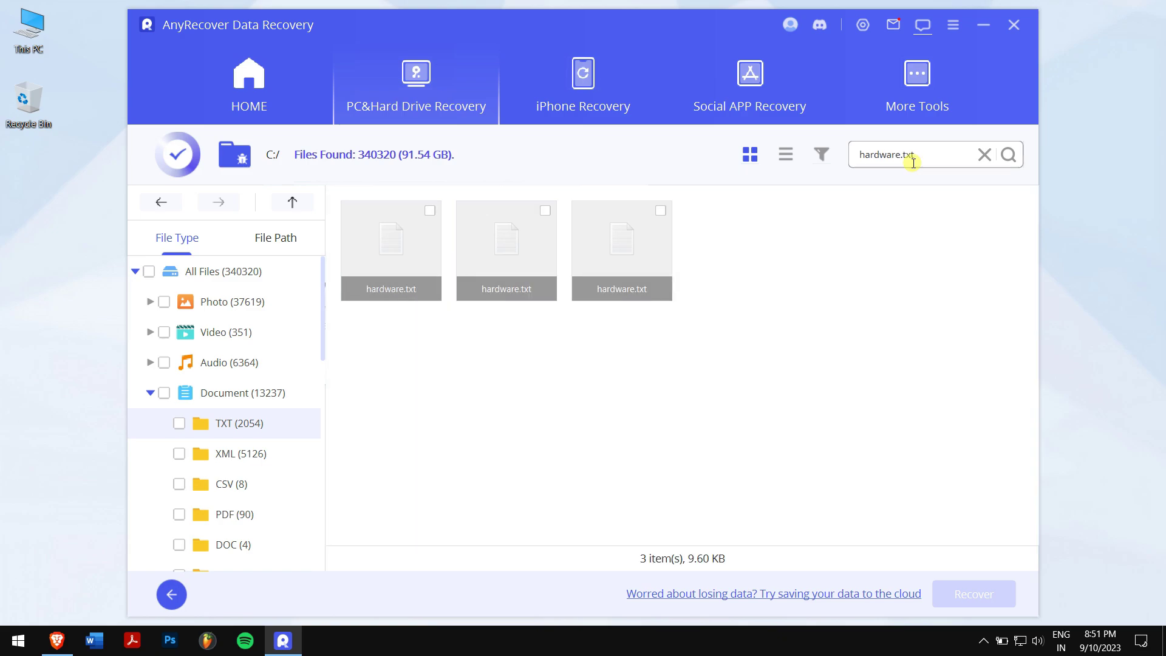
- Tick the first hardware.txt result, recover it to Local Disk (D:), and open its All Files folder
{"action": "left_click", "coordinate": [430, 211]}
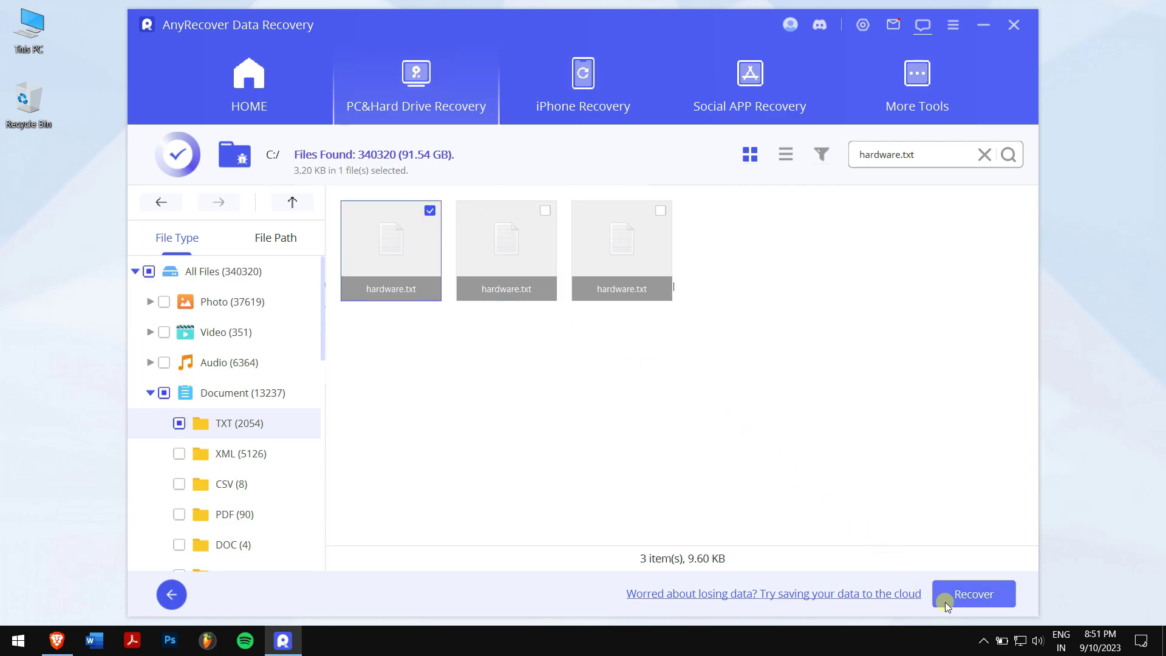
{"action": "left_click", "coordinate": [972, 598]}
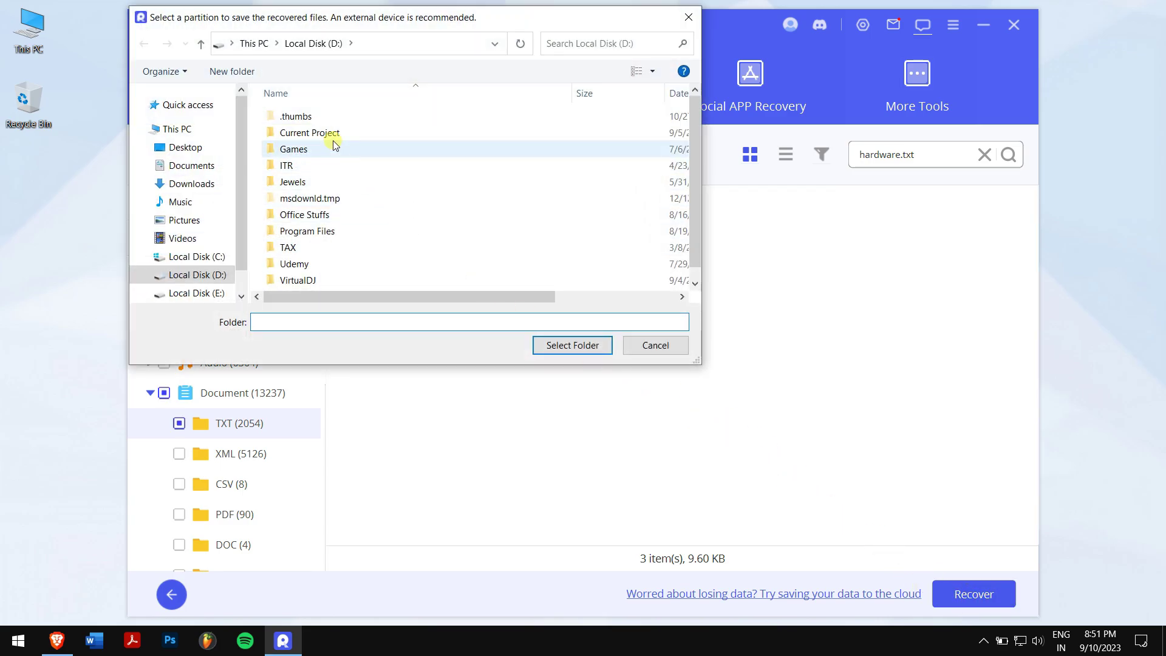
{"action": "left_click", "coordinate": [581, 345]}
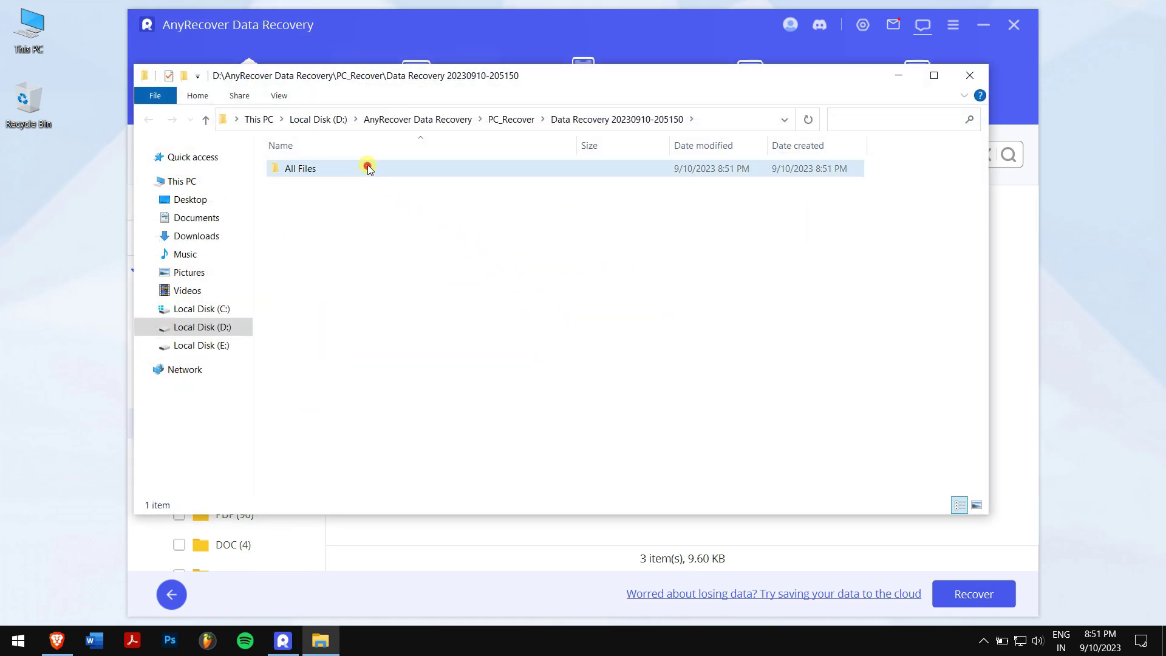
{"action": "double_click", "coordinate": [368, 169]}
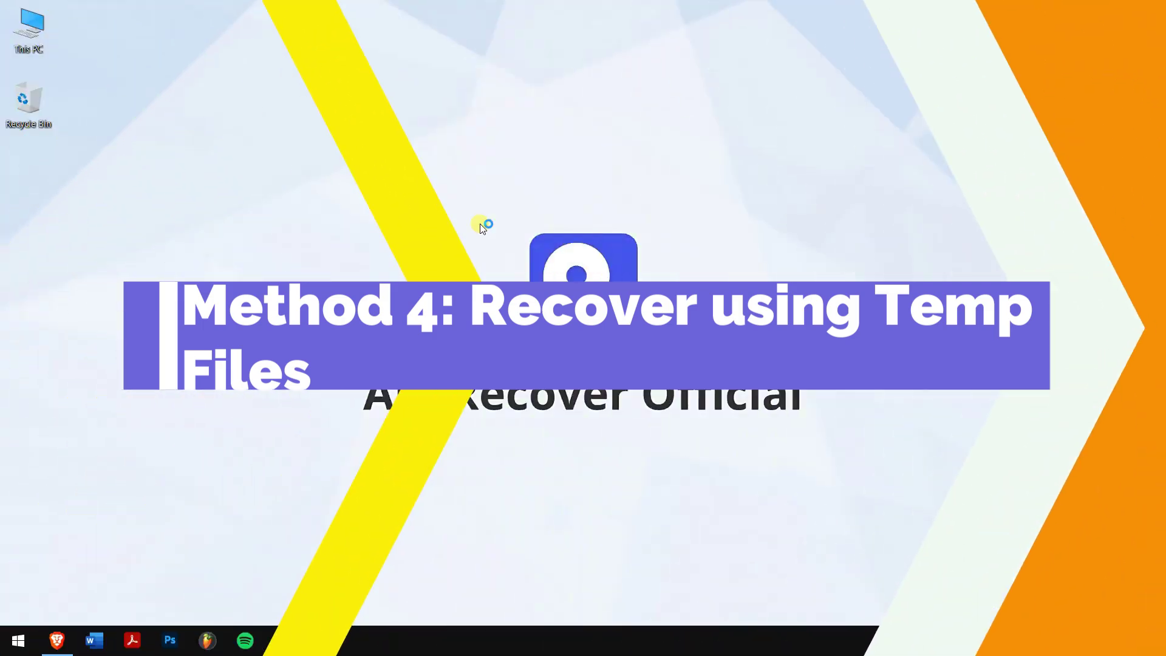
- Open the %AppData% Roaming folder and search it for .txt files
{"action": "left_click", "coordinate": [18, 645]}
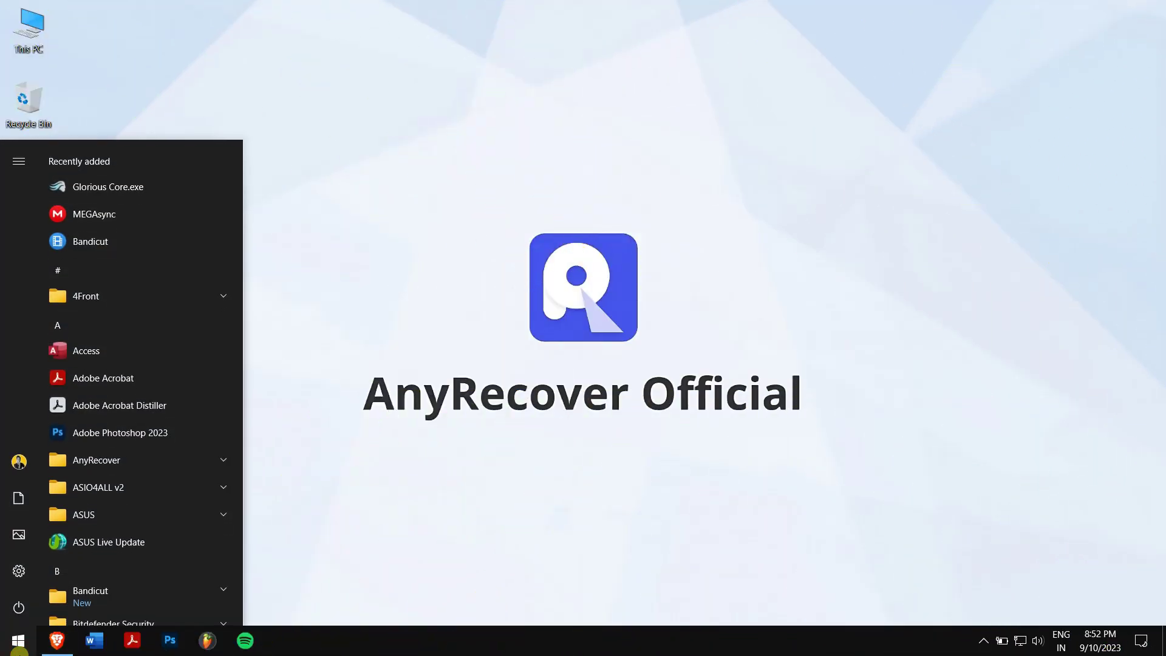
{"action": "type", "text": "%"}
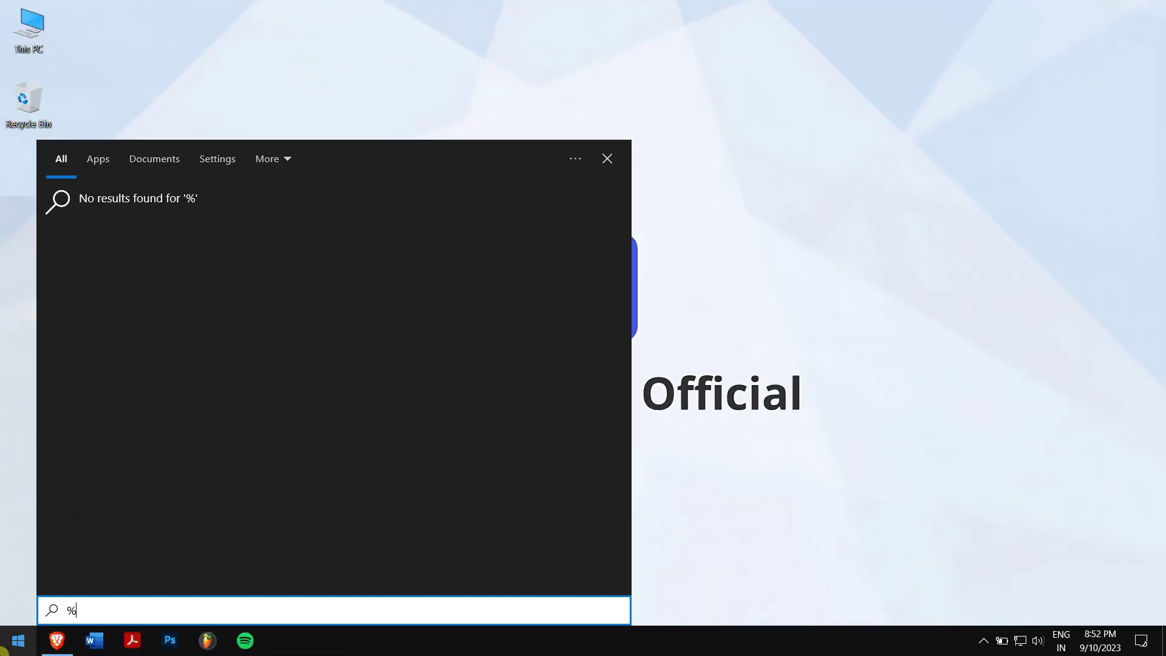
{"action": "type", "text": "app"}
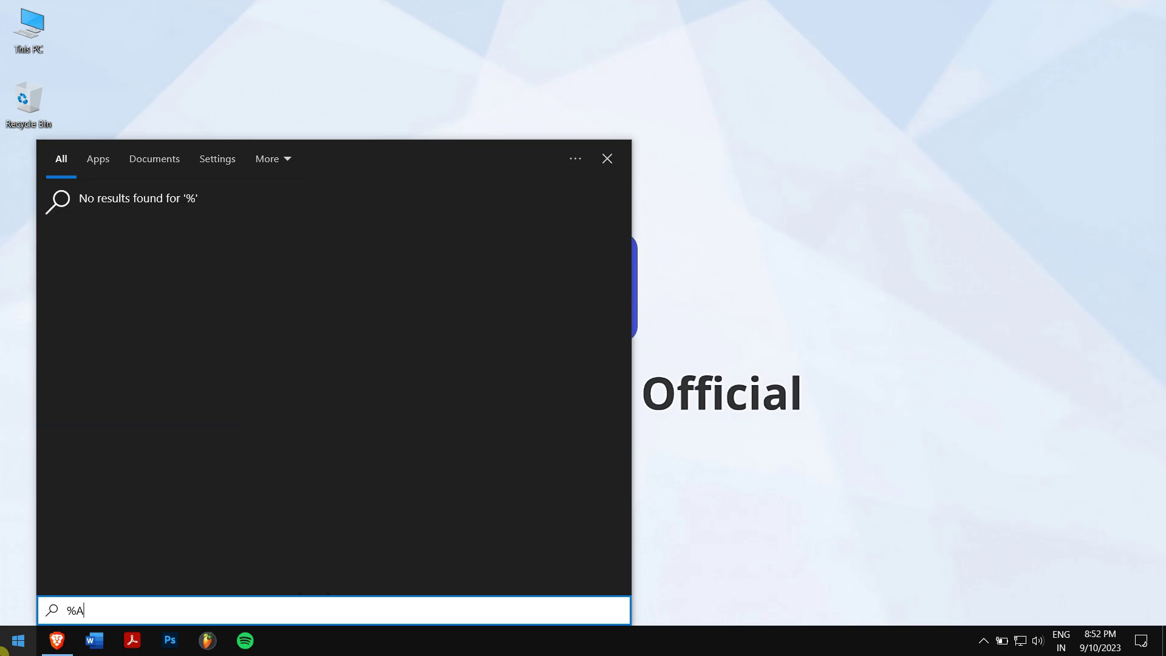
{"action": "type", "text": "Data%"}
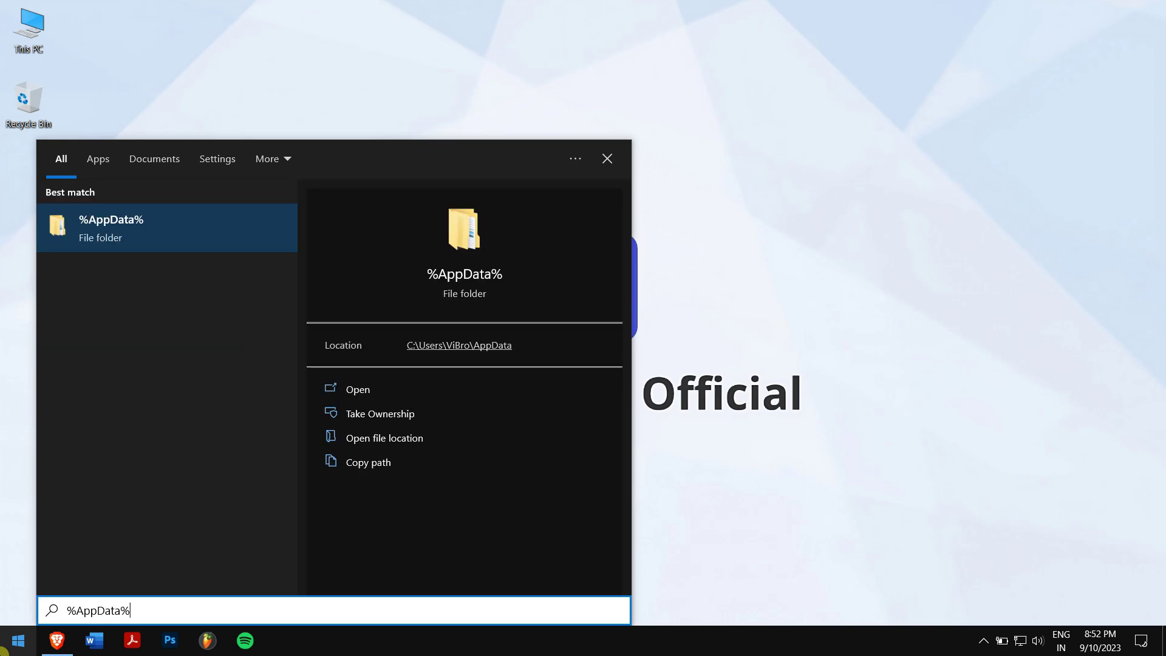
{"action": "key", "text": "Return"}
{"action": "left_click", "coordinate": [845, 144]}
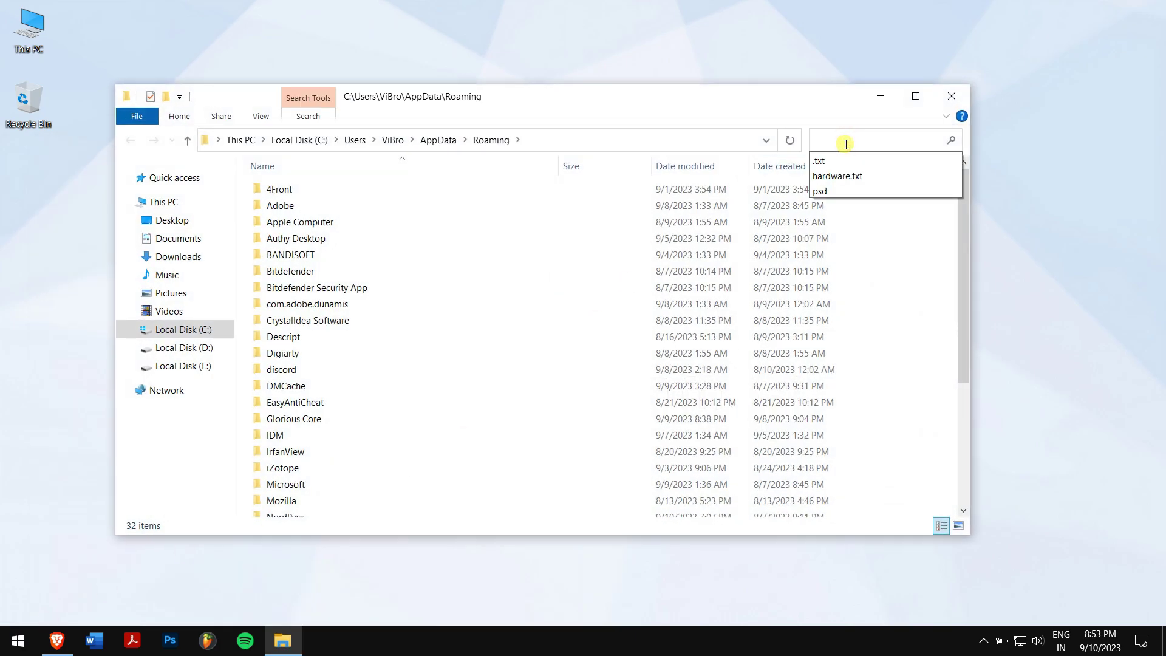
{"action": "left_click", "coordinate": [851, 161]}
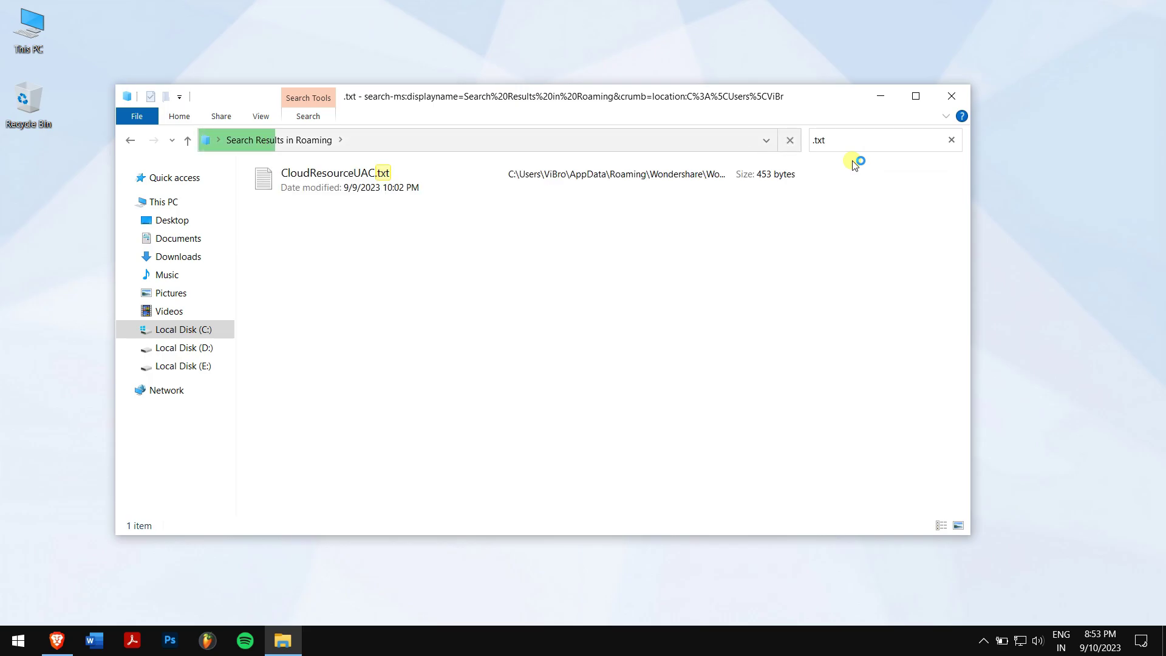
{"action": "scroll", "coordinate": [565, 216], "scroll_direction": "down", "scroll_amount": 8}
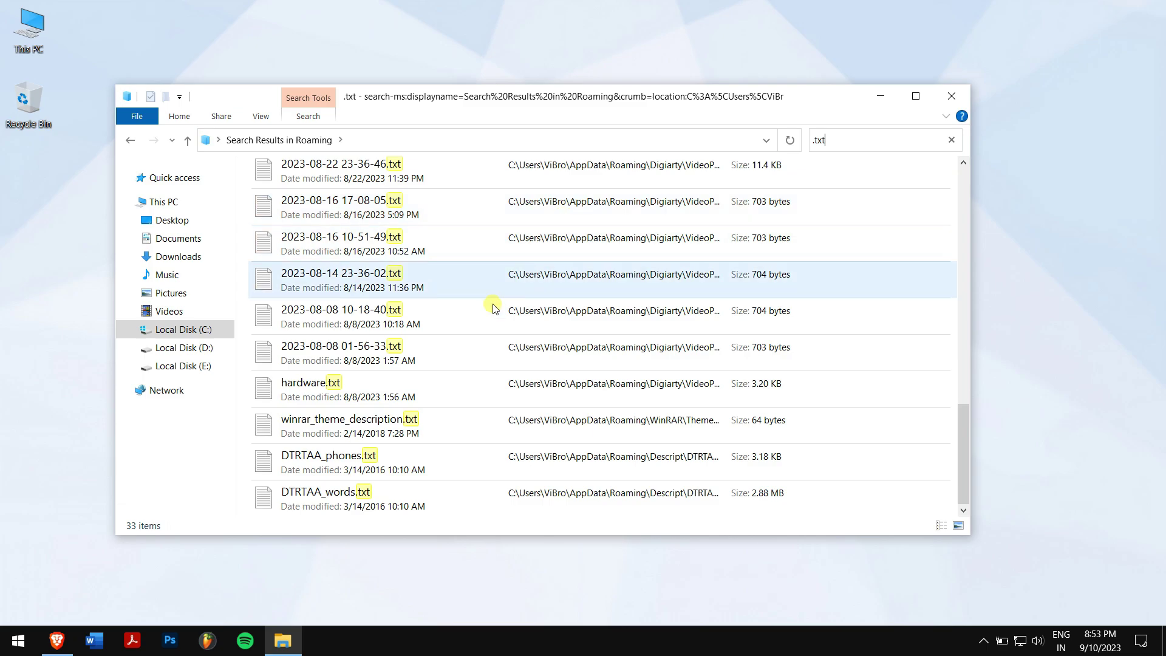
- Copy hardware.txt from the results, paste it onto the desktop and close Explorer
{"action": "right_click", "coordinate": [384, 382]}
{"action": "right_click", "coordinate": [333, 389]}
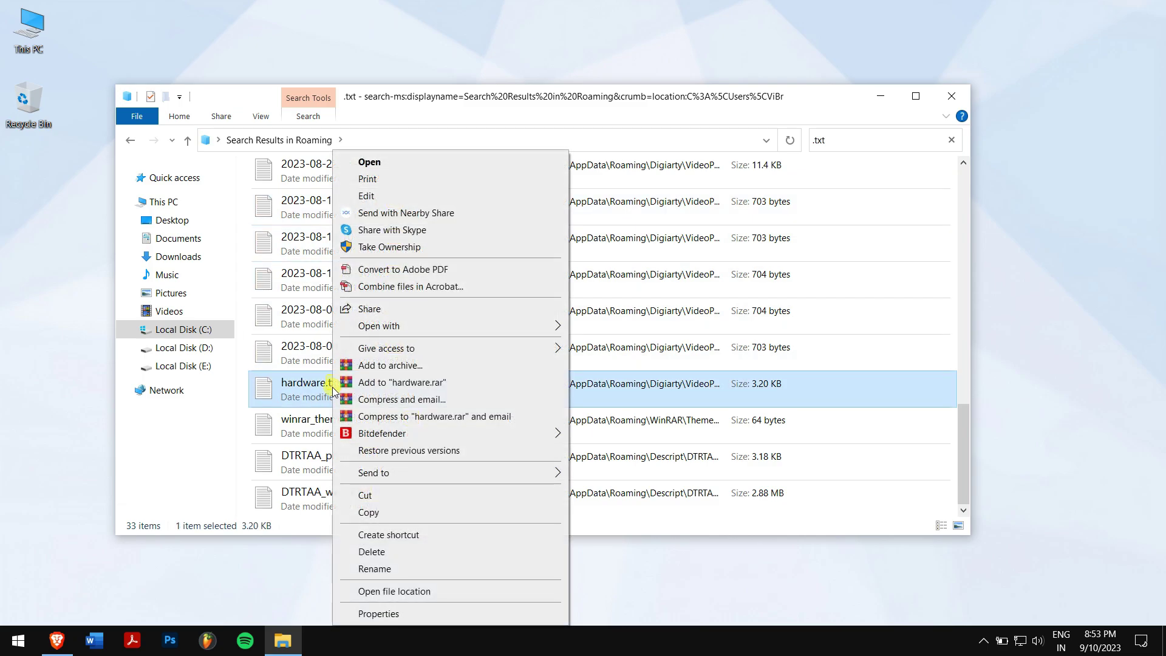
{"action": "left_click", "coordinate": [413, 512]}
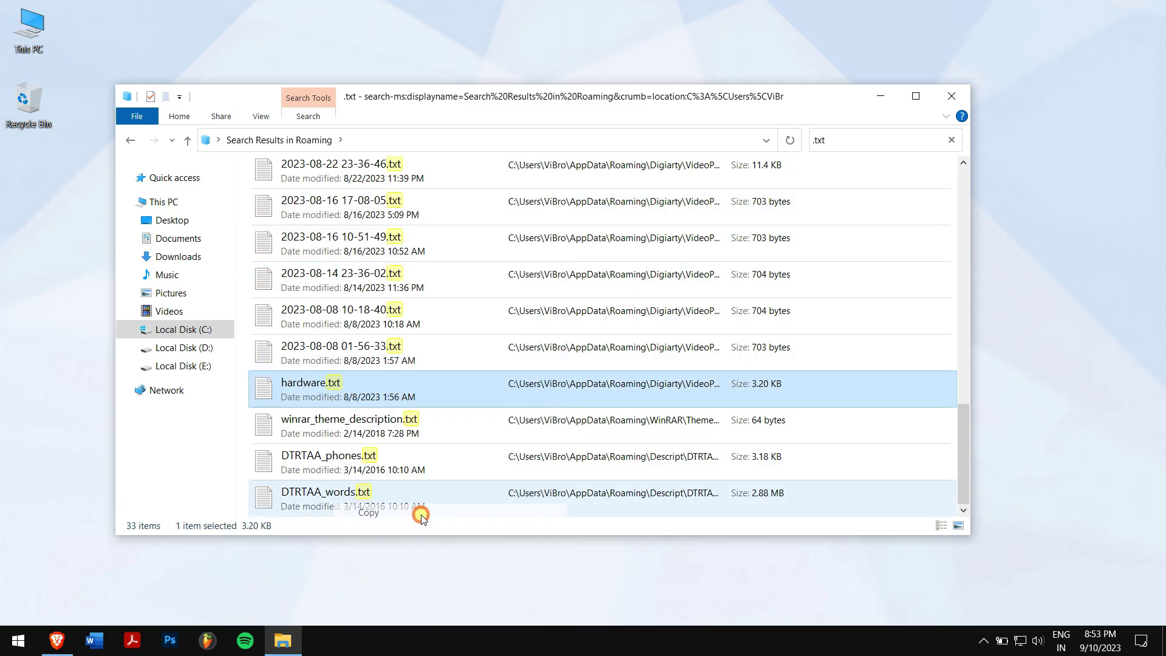
{"action": "right_click", "coordinate": [45, 177]}
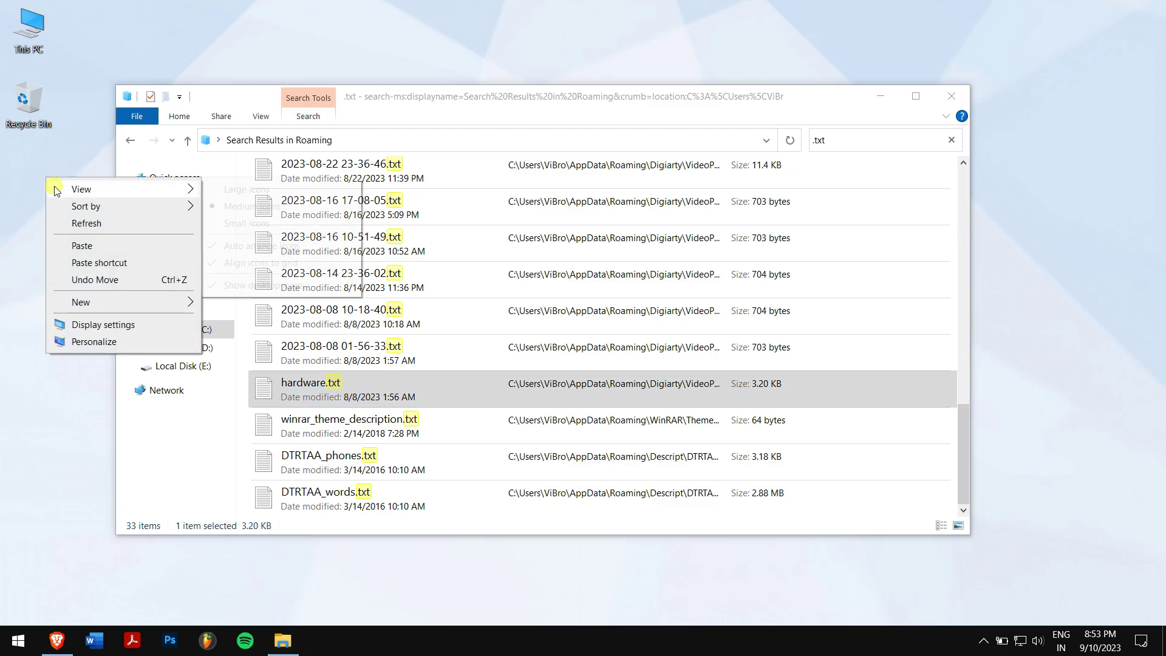
{"action": "left_click", "coordinate": [96, 243]}
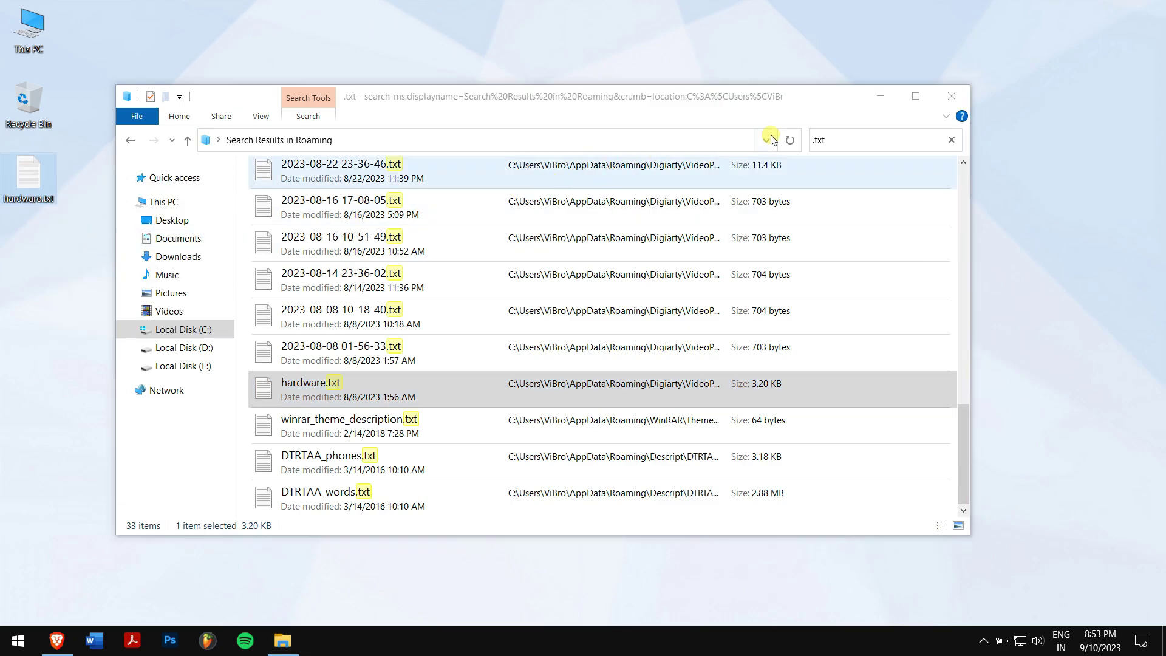
{"action": "left_click", "coordinate": [963, 101]}
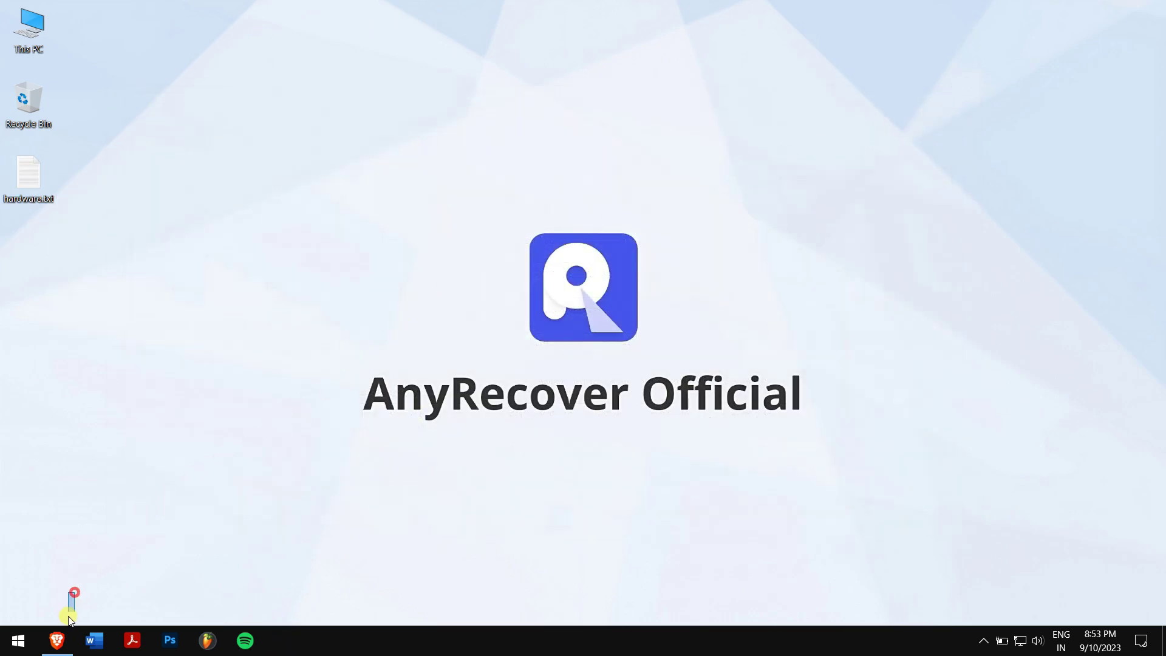
- Switch to Brave and open the anyrecover.com pricing page listing the $59.99, $99.99 and $79.99 plans
{"action": "left_click", "coordinate": [64, 650]}
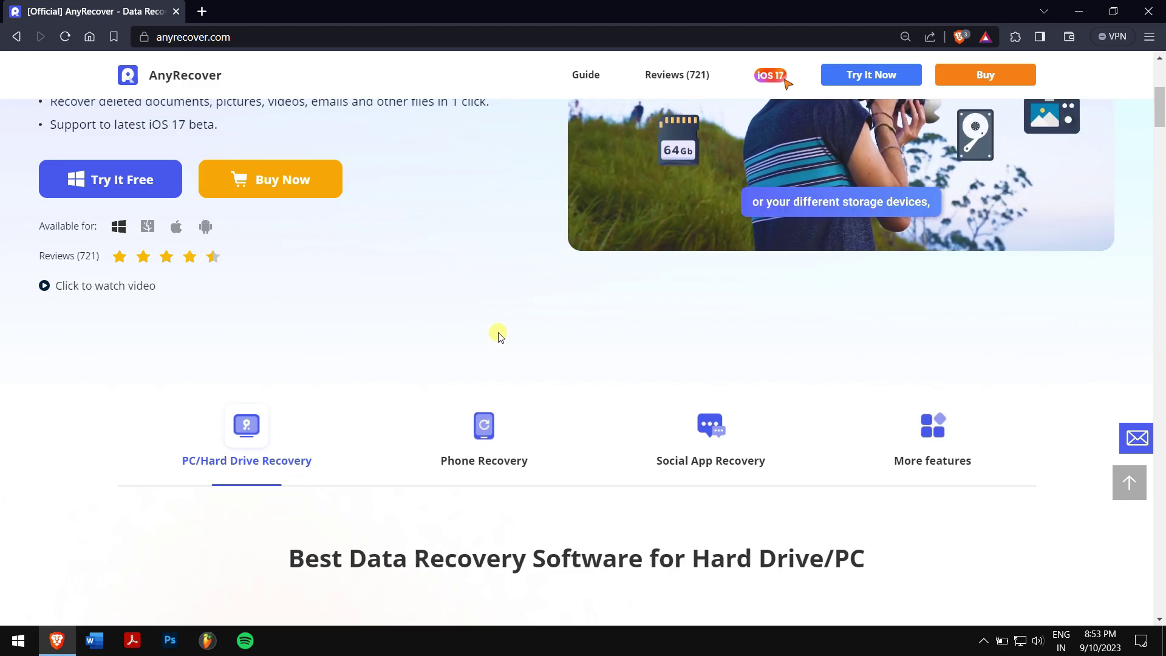
{"action": "scroll", "coordinate": [495, 333], "scroll_direction": "up", "scroll_amount": 5}
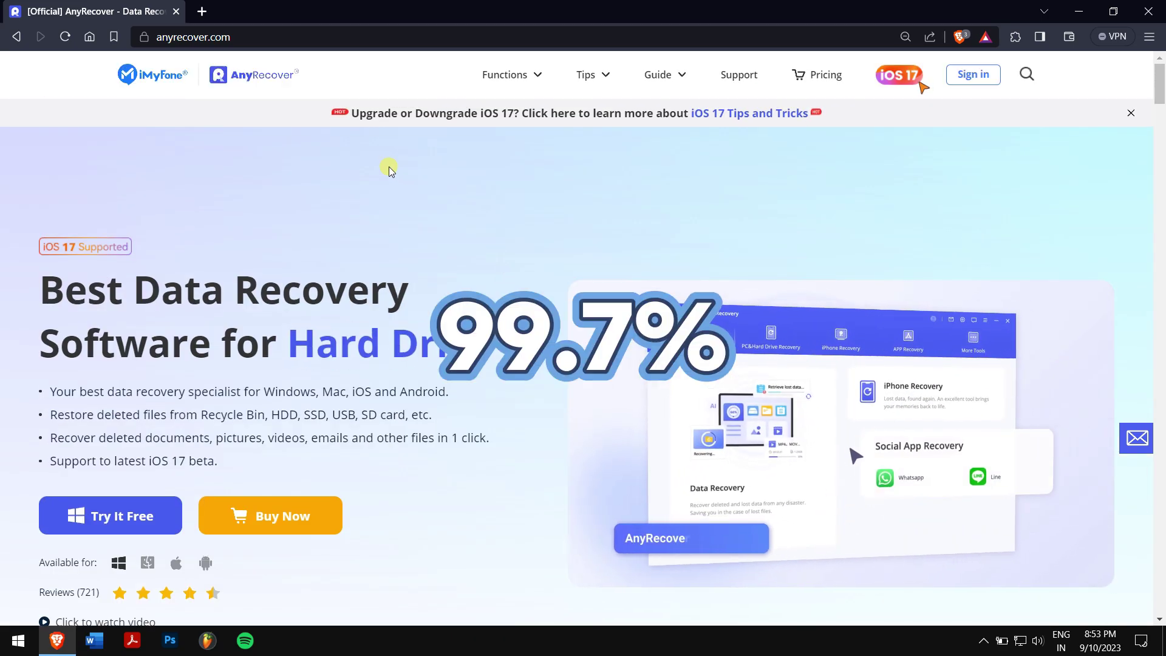
{"action": "middle_click", "coordinate": [560, 195]}
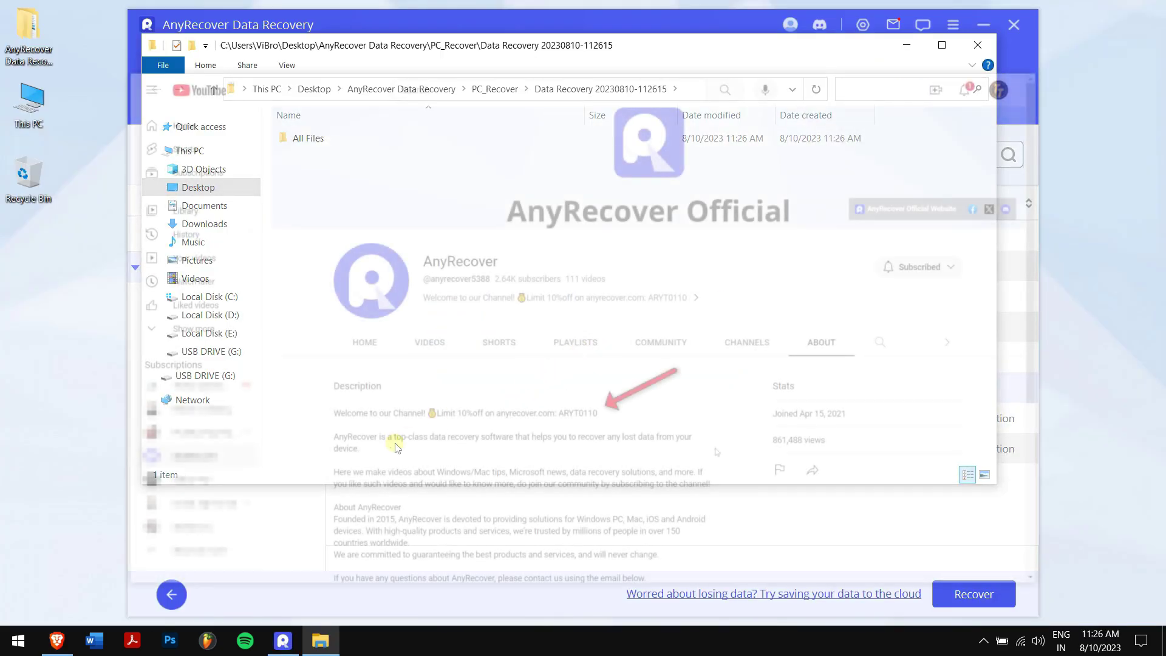
{"action": "mouse_move", "coordinate": [67, 650]}
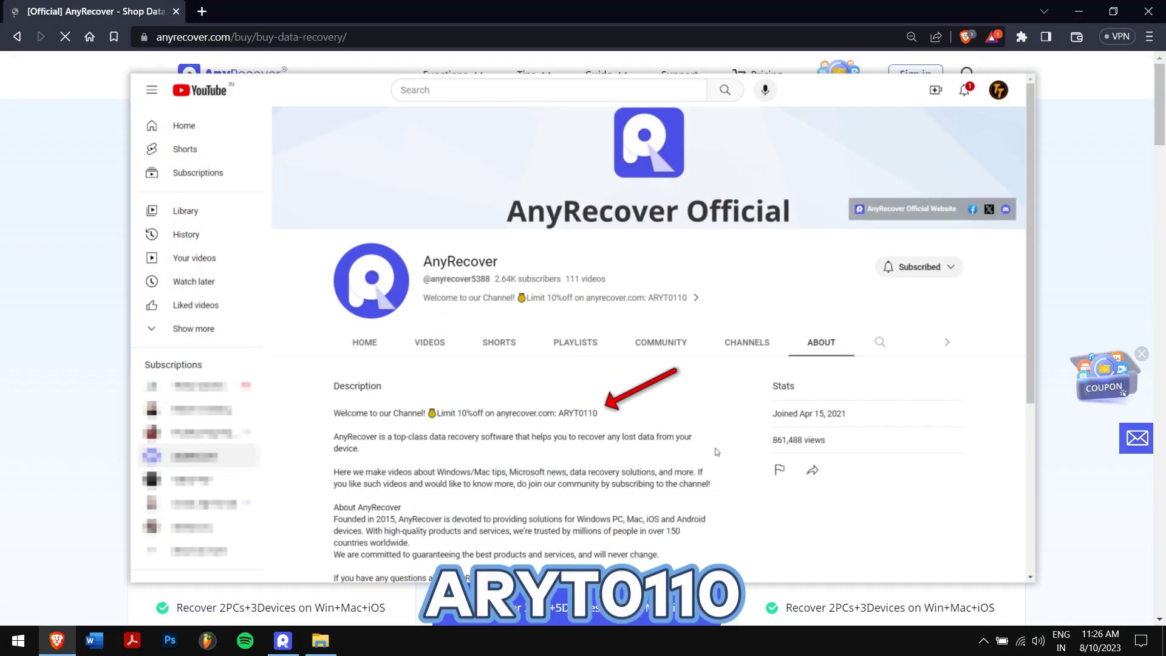
{"action": "left_click_drag", "start_coordinate": [1161, 112], "coordinate": [1160, 141]}
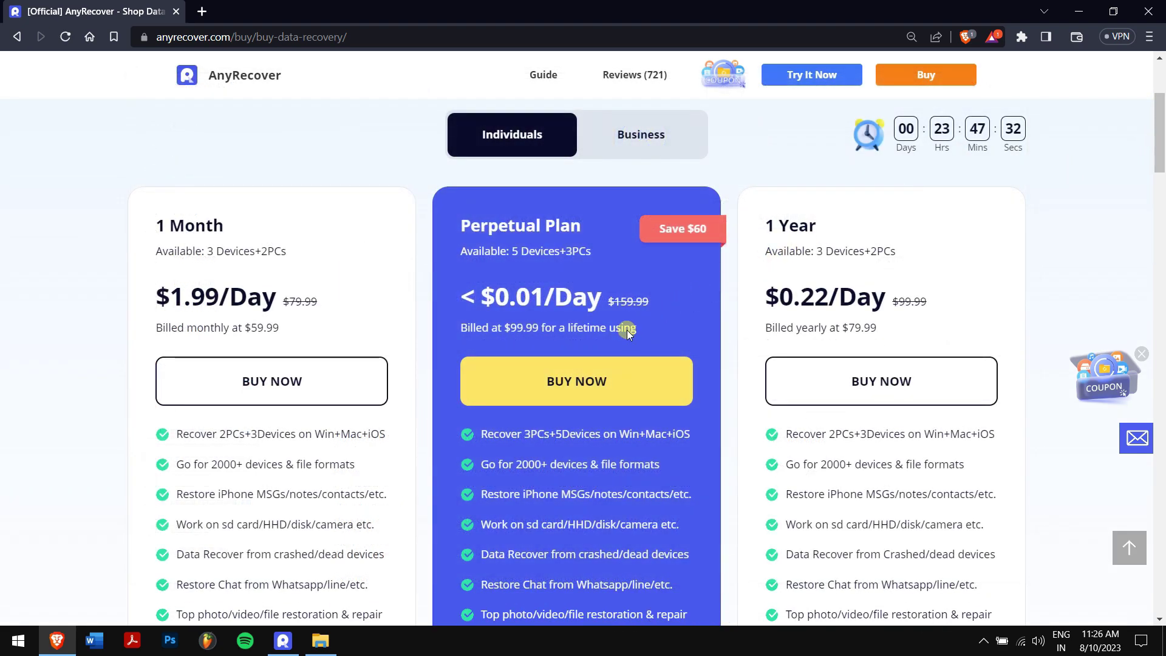
- Start checkout for the Perpetual Plan, apply coupon ARYT0110, and confirm the 89.99 USD total
{"action": "left_click", "coordinate": [535, 395]}
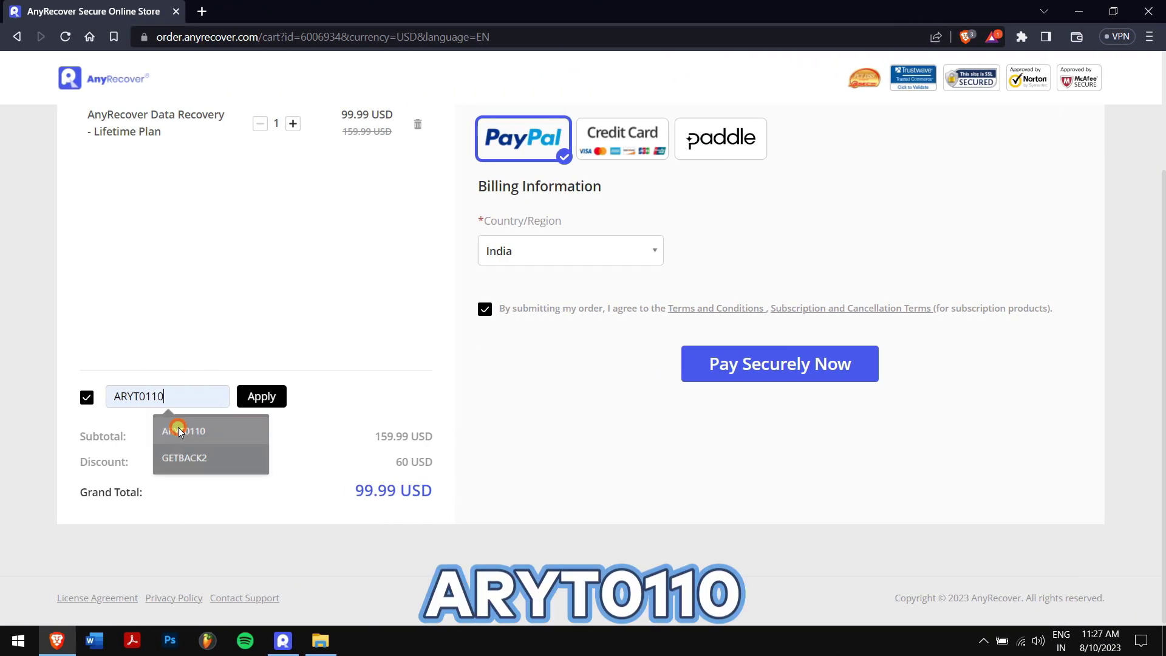
{"action": "left_click", "coordinate": [179, 432]}
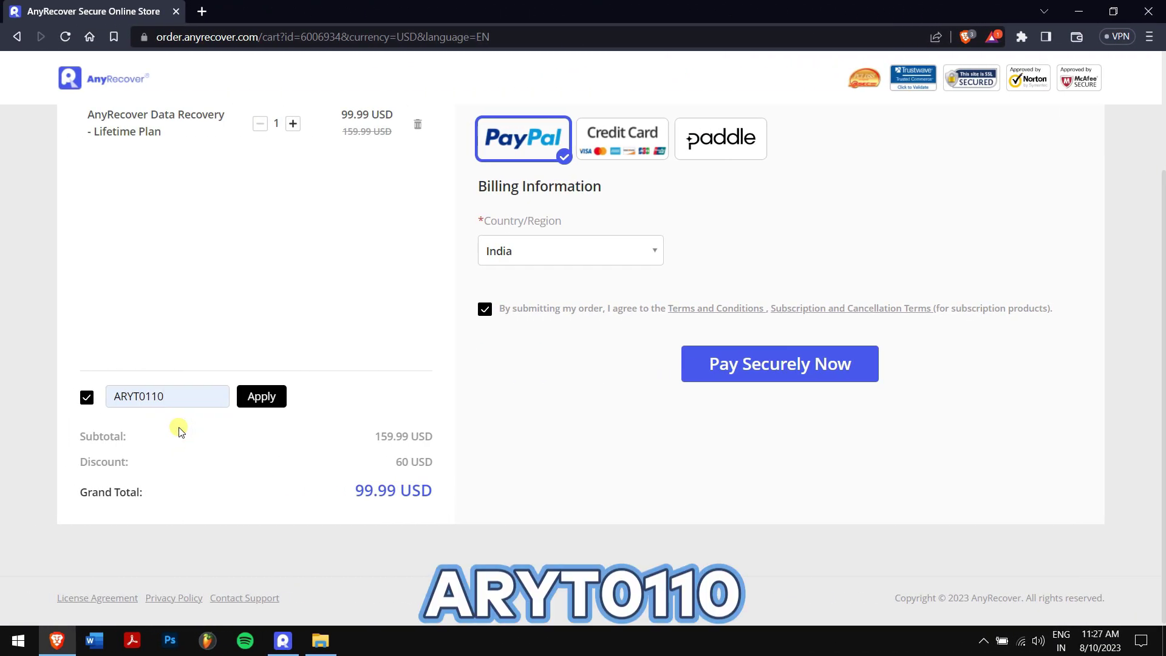
{"action": "left_click", "coordinate": [261, 399]}
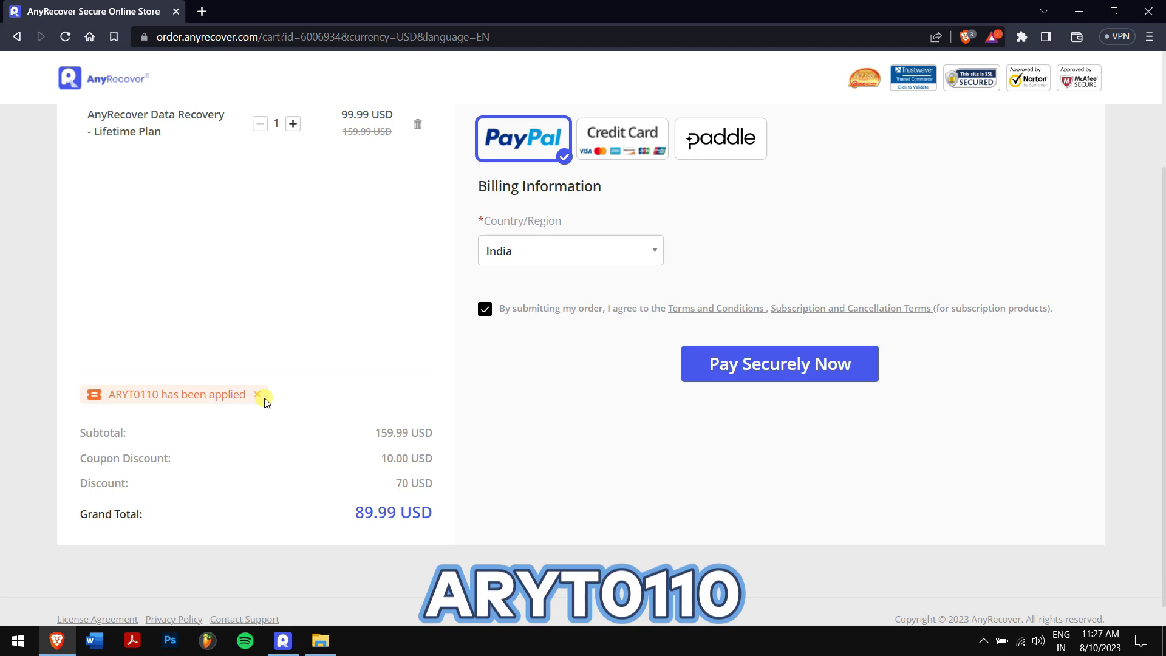
{"action": "left_click_drag", "start_coordinate": [418, 518], "coordinate": [448, 518]}
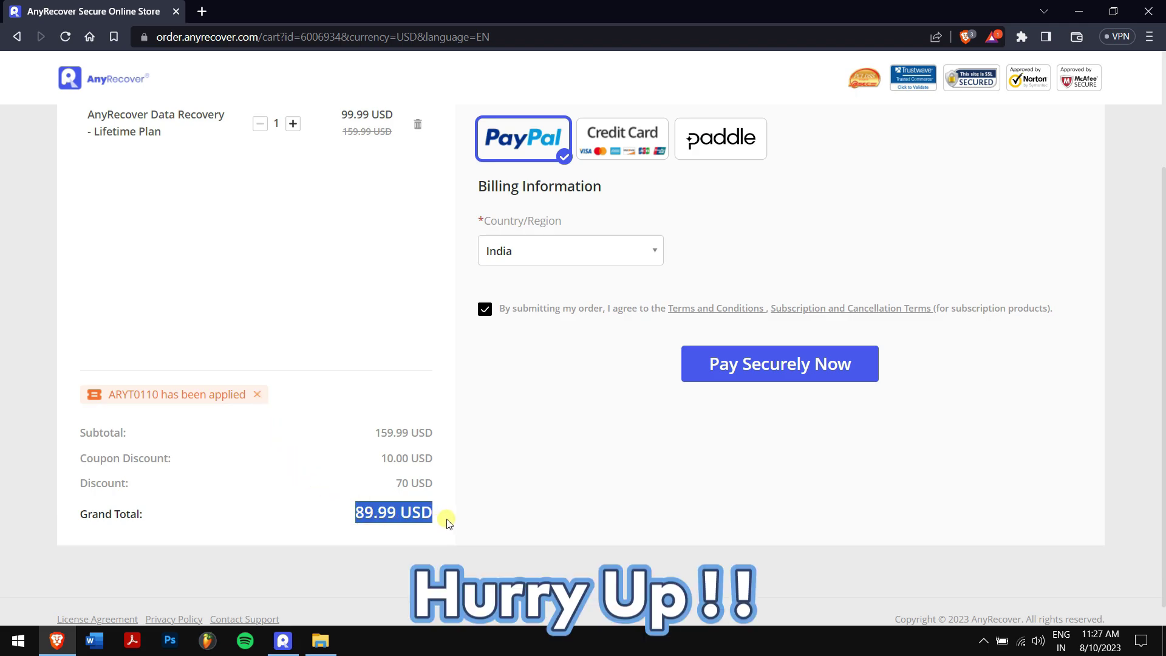
{"action": "left_click", "coordinate": [521, 475]}
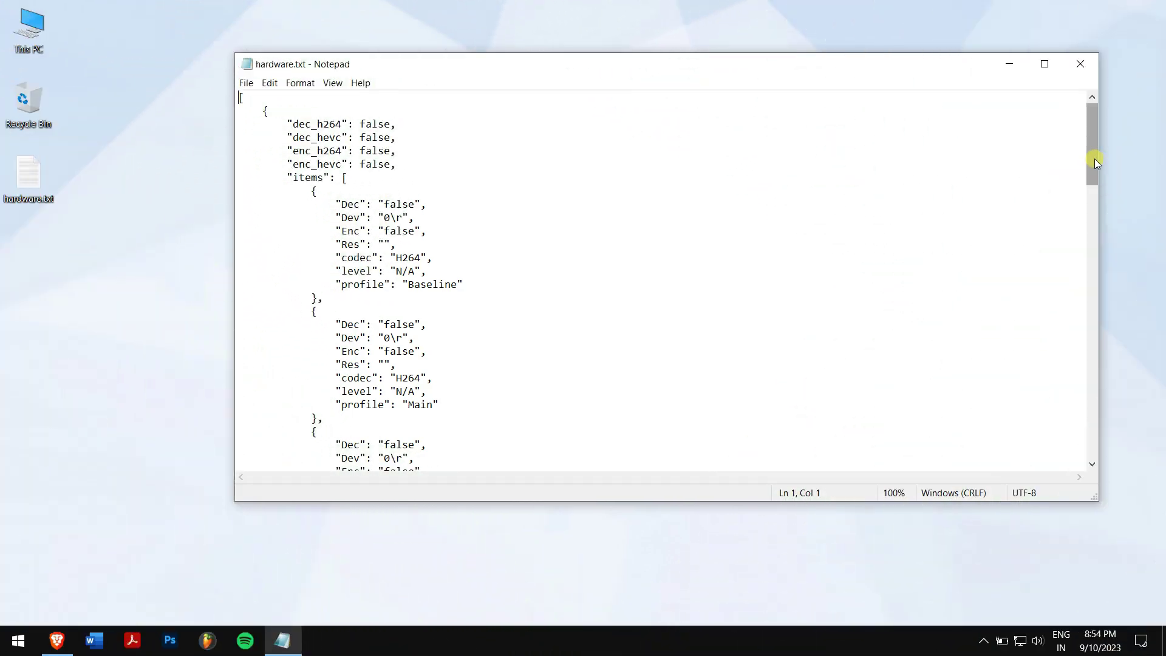
- Review the recovered hardware.txt text in Notepad, then close Notepad to return to the desktop
{"action": "left_click_drag", "start_coordinate": [1095, 159], "coordinate": [1081, 234]}
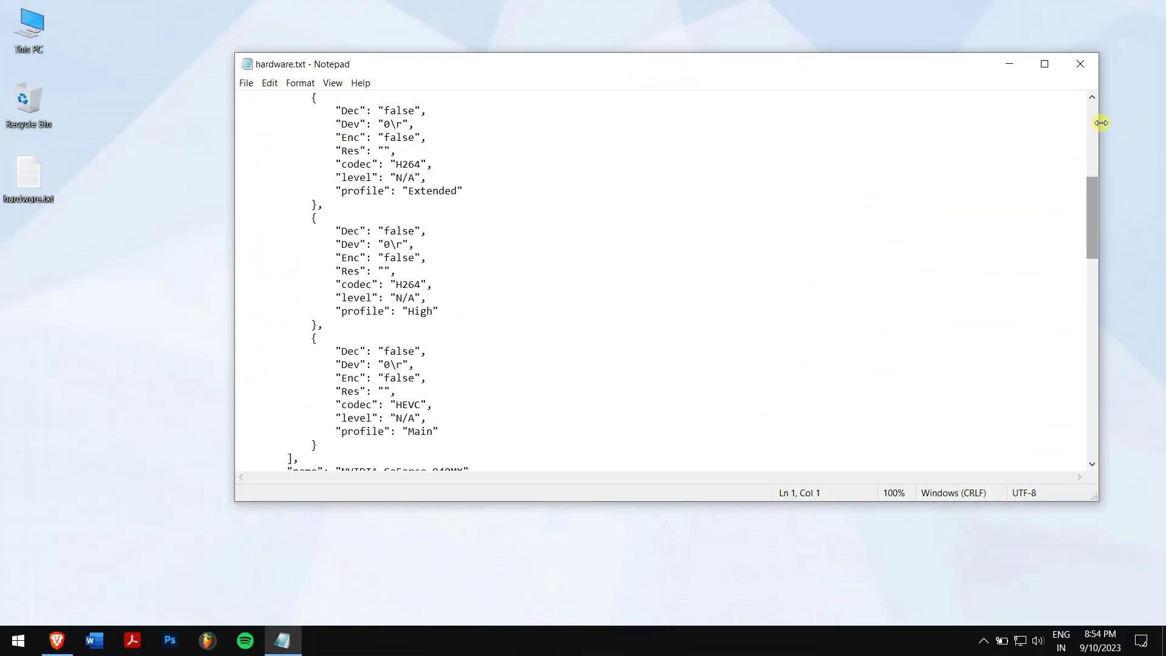
{"action": "left_click", "coordinate": [1081, 62]}
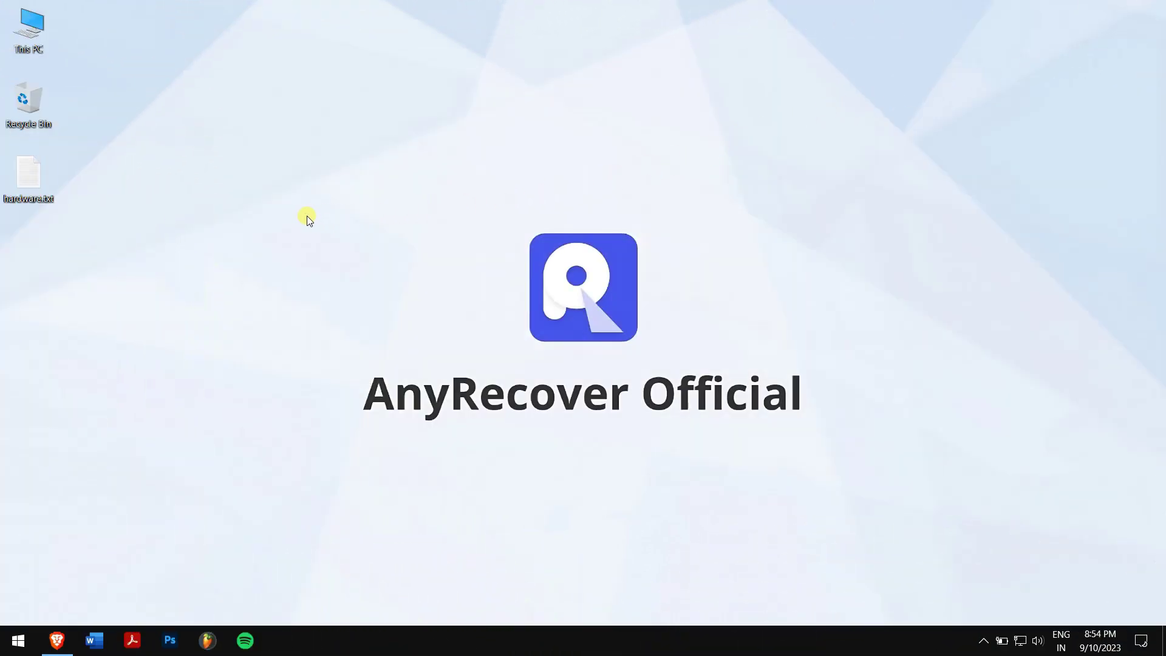
{"action": "left_click_drag", "start_coordinate": [307, 219], "coordinate": [872, 486]}
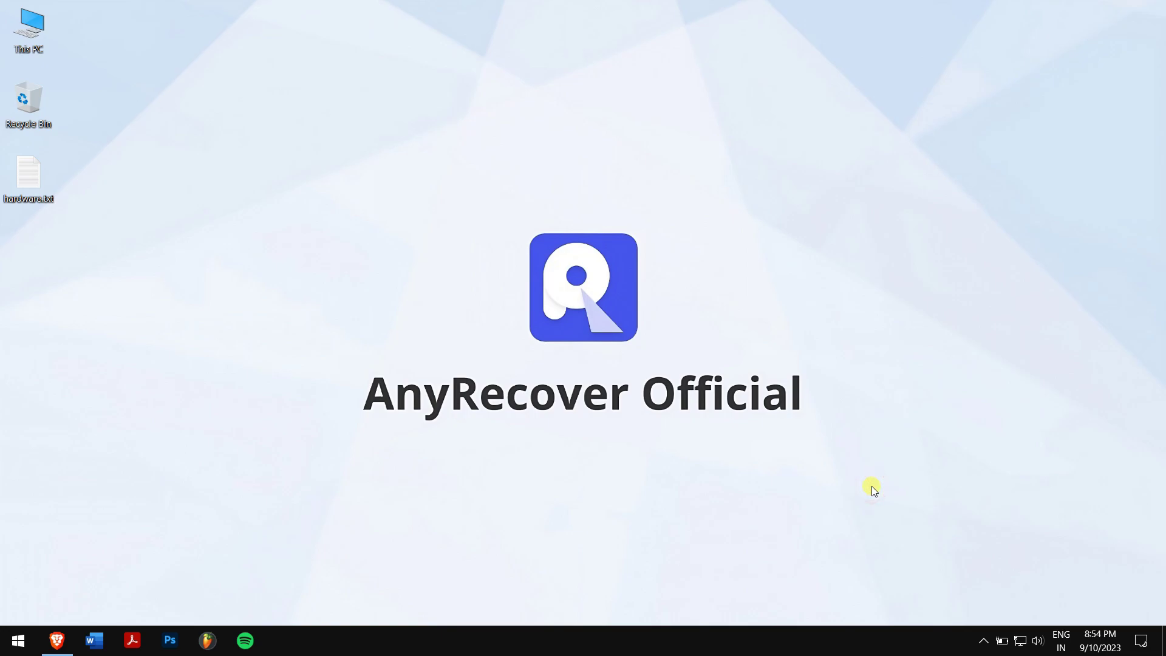